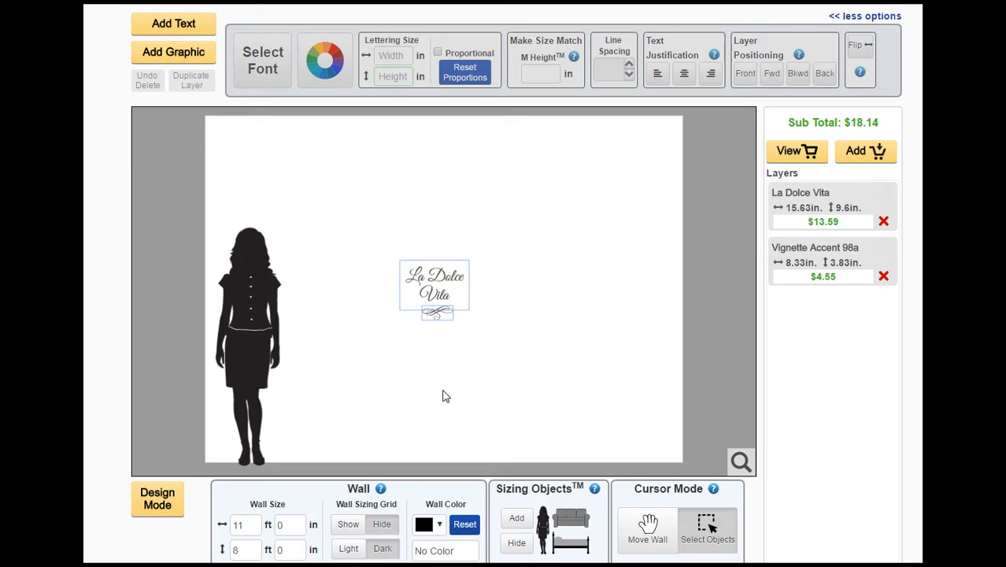
Set the wall size to 8 ft 5 in wide and 9 ft 6 in high
left_click(465, 386)
double_click(244, 523)
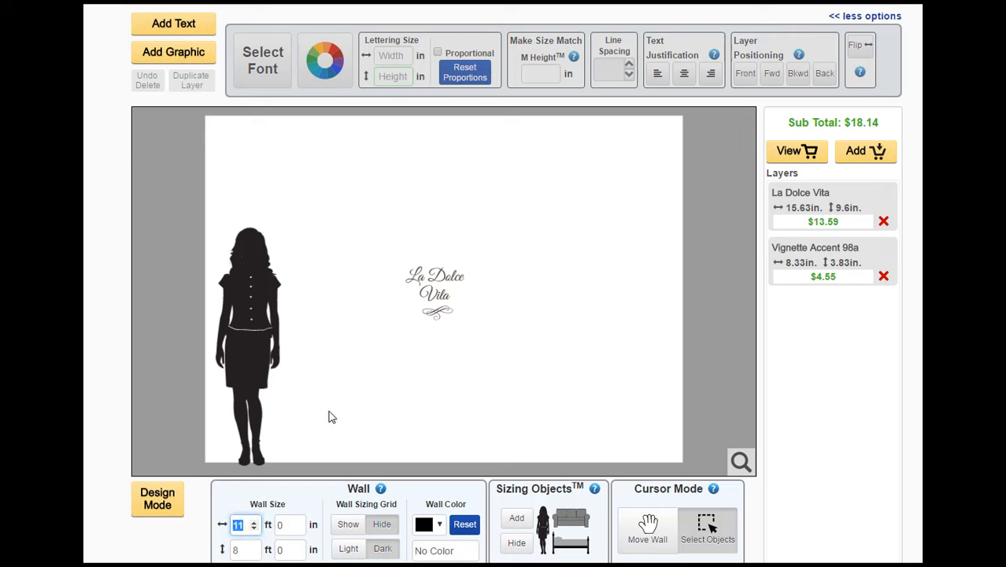
type("8")
key("Tab")
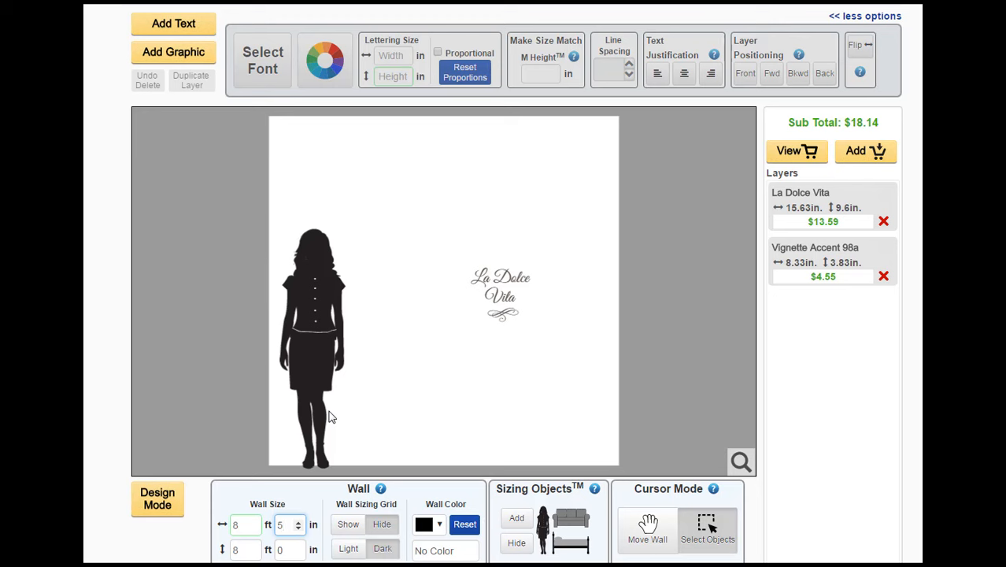
key("Tab")
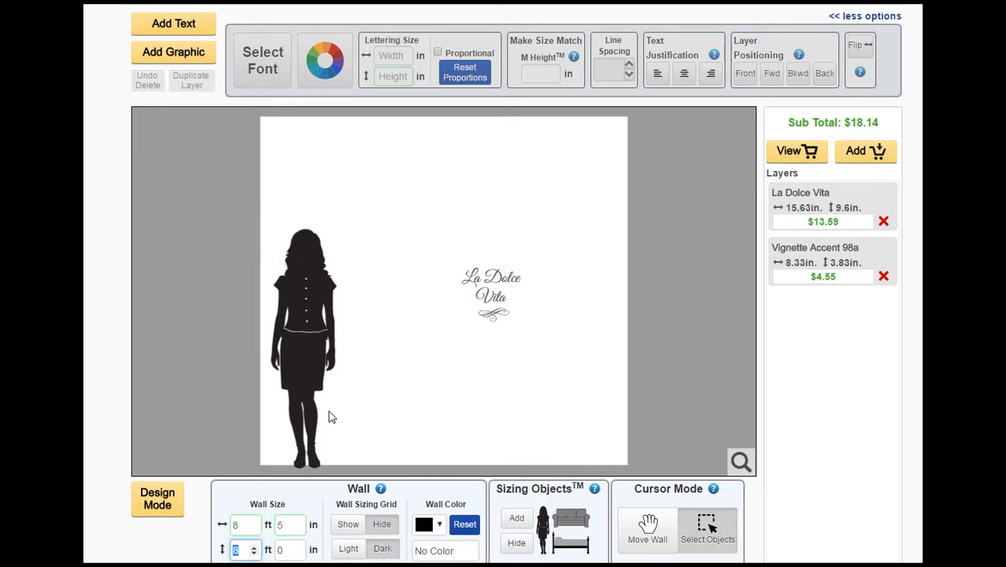
type("9")
key("Tab")
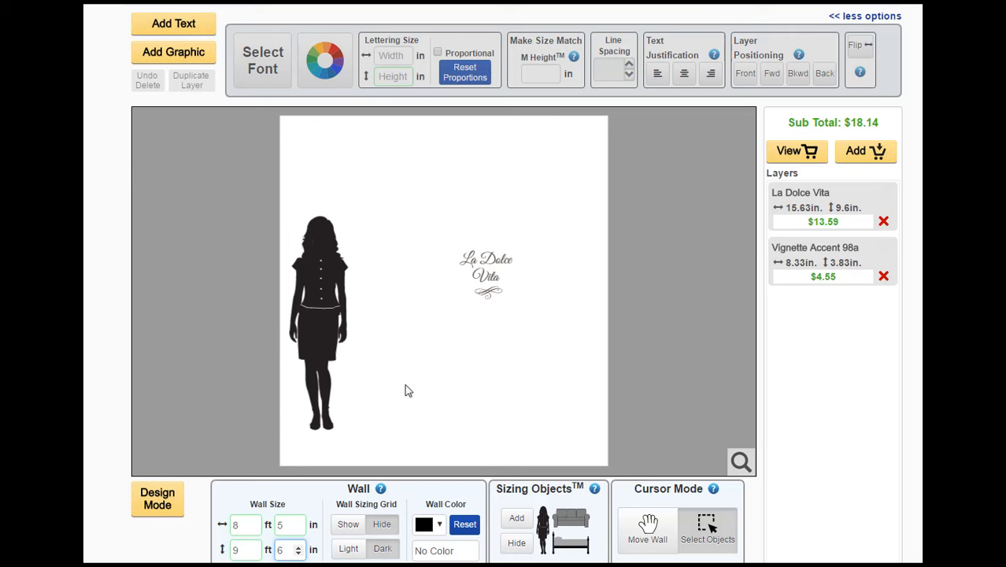
Stand the woman silhouette on the wall's bottom edge and move the La Dolce Vita lettering with its vignette to the wall's lower-right corner
left_click_drag(328, 334, 336, 385)
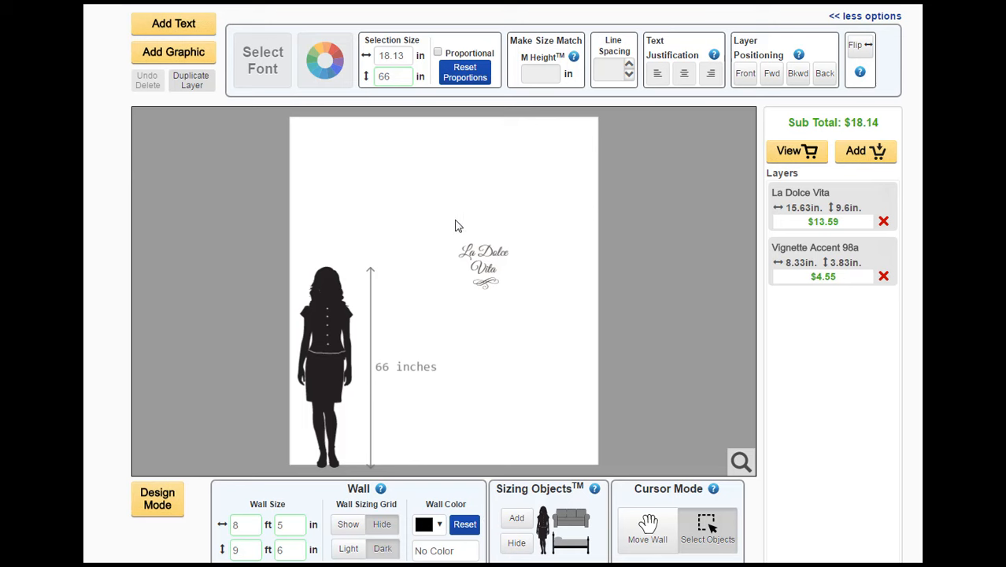
left_click_drag(474, 258, 559, 458)
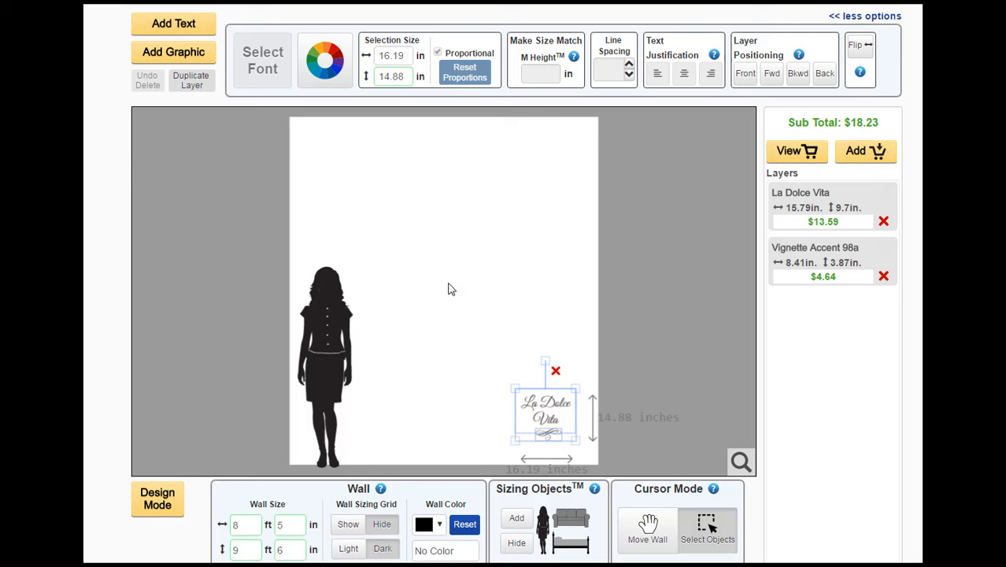
left_click(433, 319)
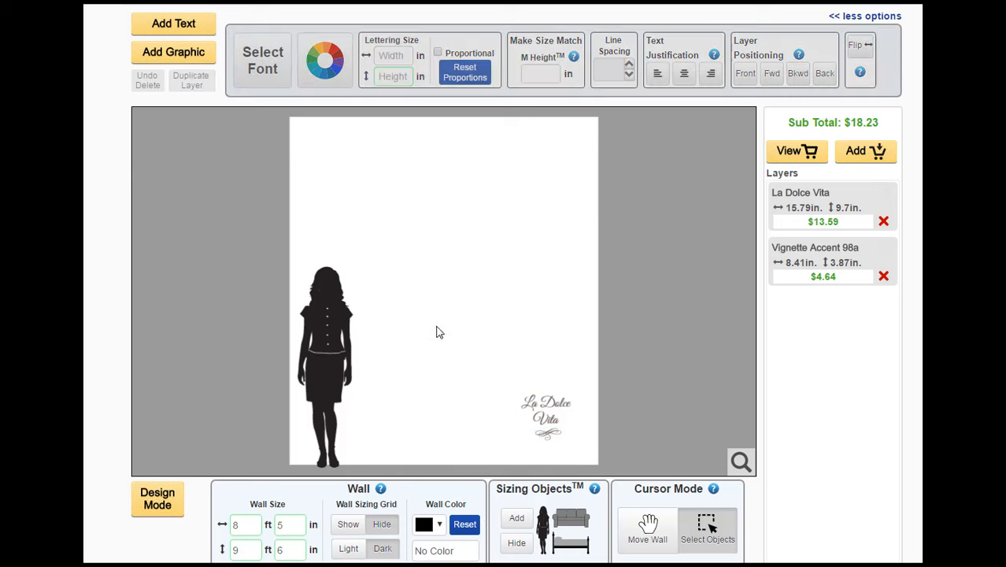
Change the wall color to the beige swatch #d9c9af
left_click(442, 524)
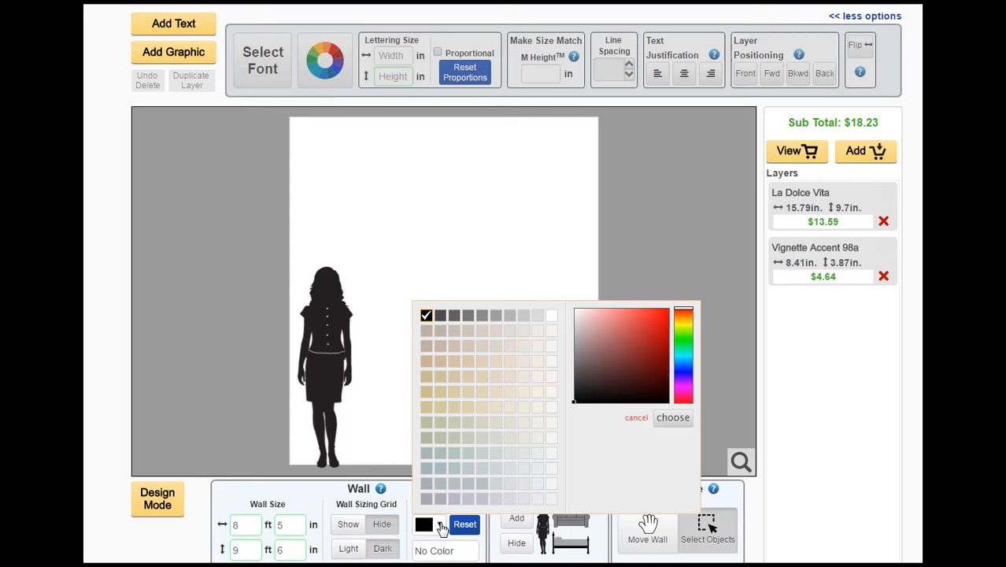
left_click(469, 364)
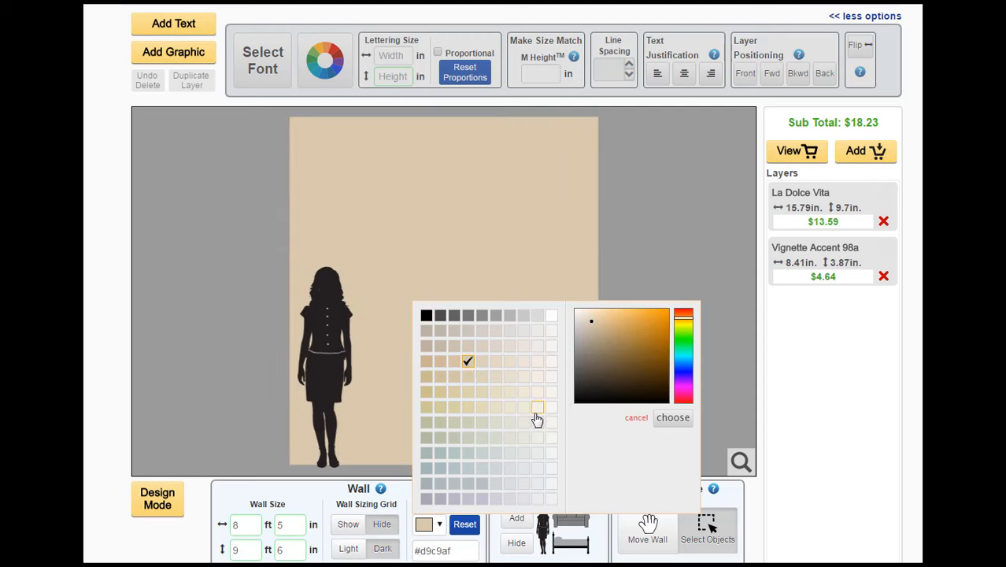
left_click(673, 419)
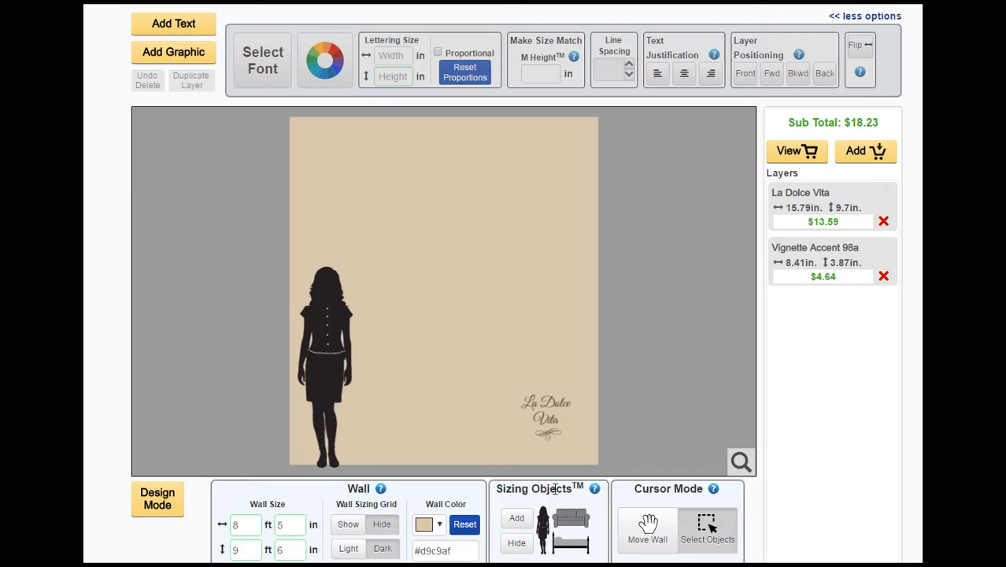
Add the Rectangle Frame (RE091) wall decor sizing object and place it near the top of the wall
left_click(516, 520)
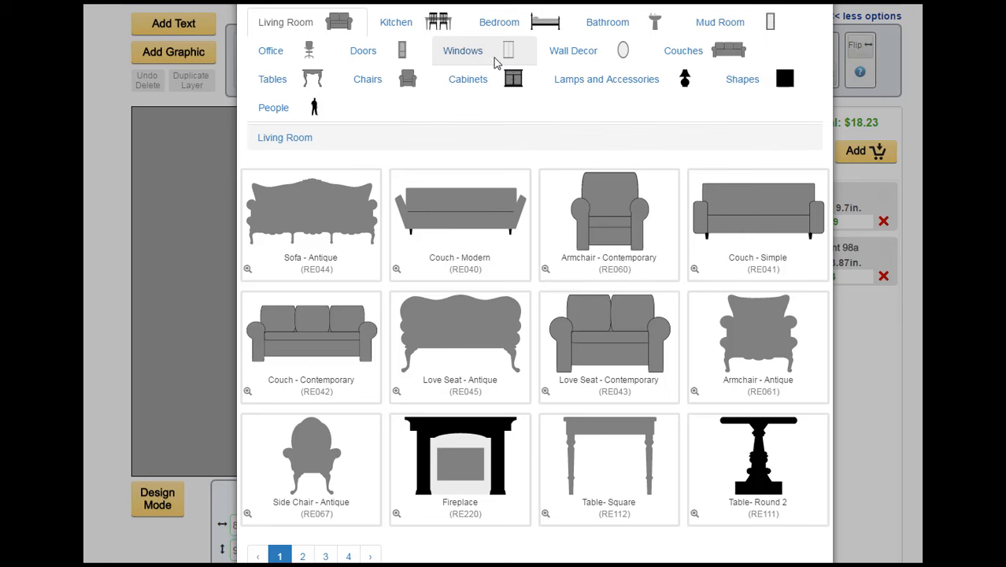
left_click(580, 54)
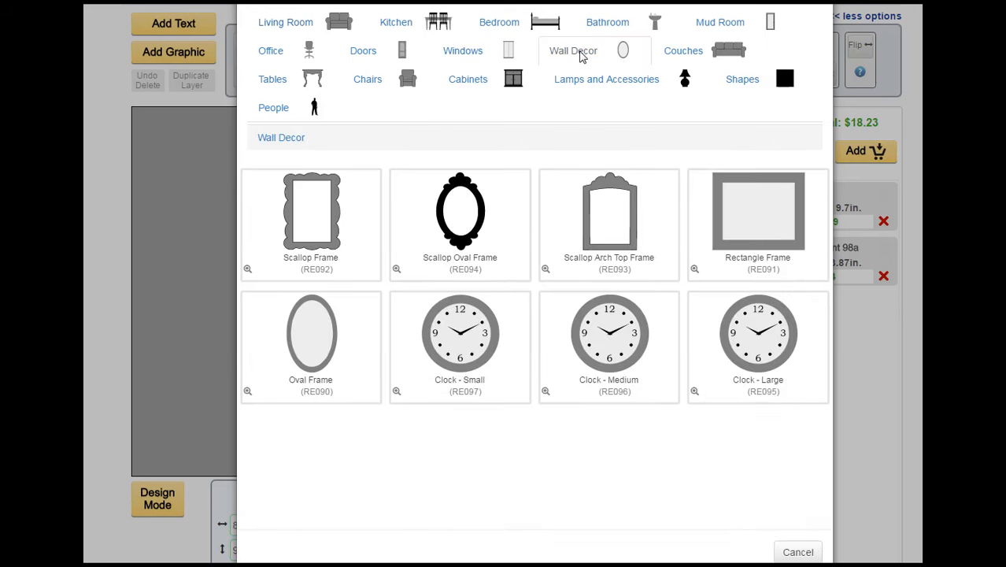
left_click(758, 216)
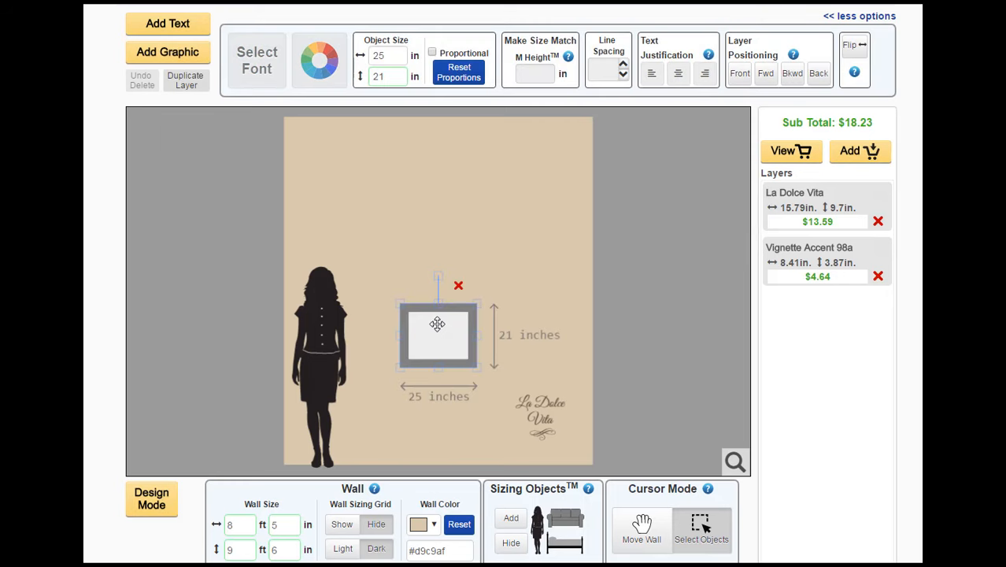
left_click_drag(434, 331, 425, 171)
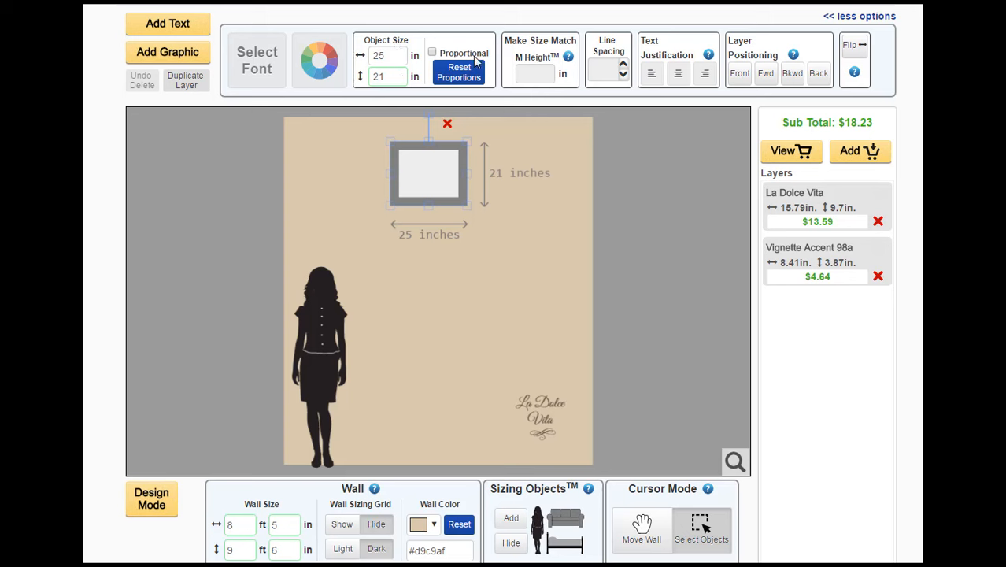
Resize the rectangle frame to 55 in wide by 43 in high and move it toward the middle of the wall
double_click(391, 57)
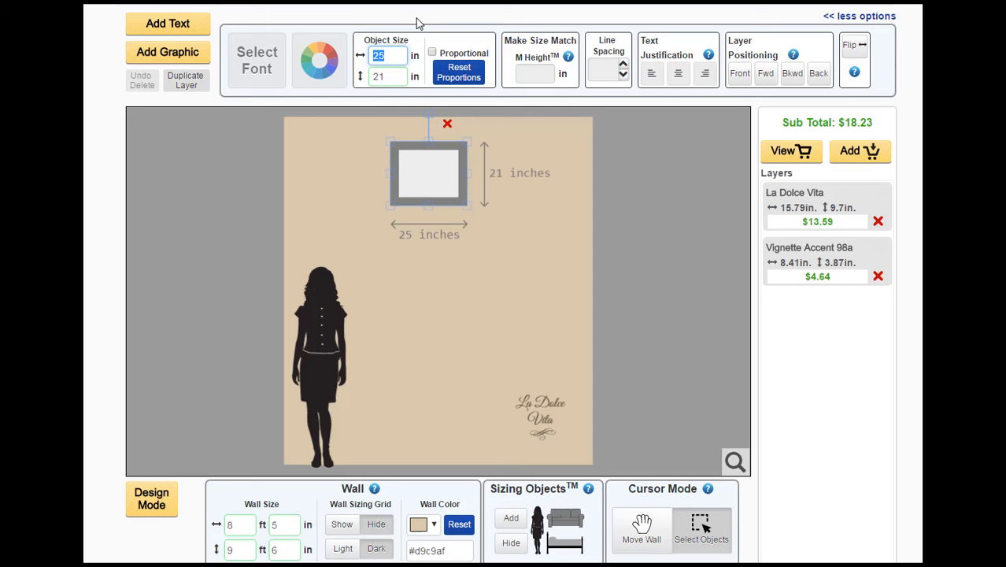
type("5")
key("Tab")
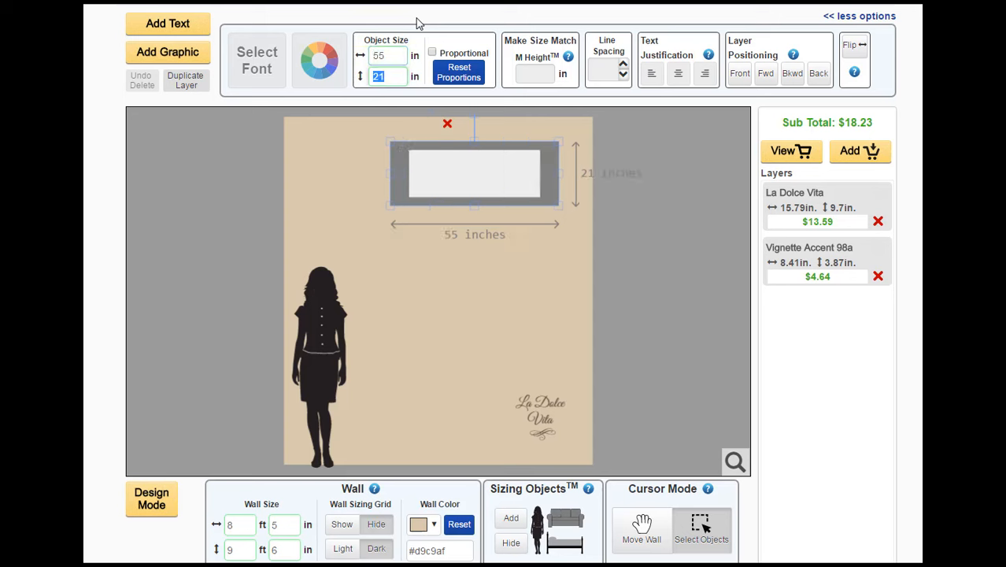
type("43")
key("Tab")
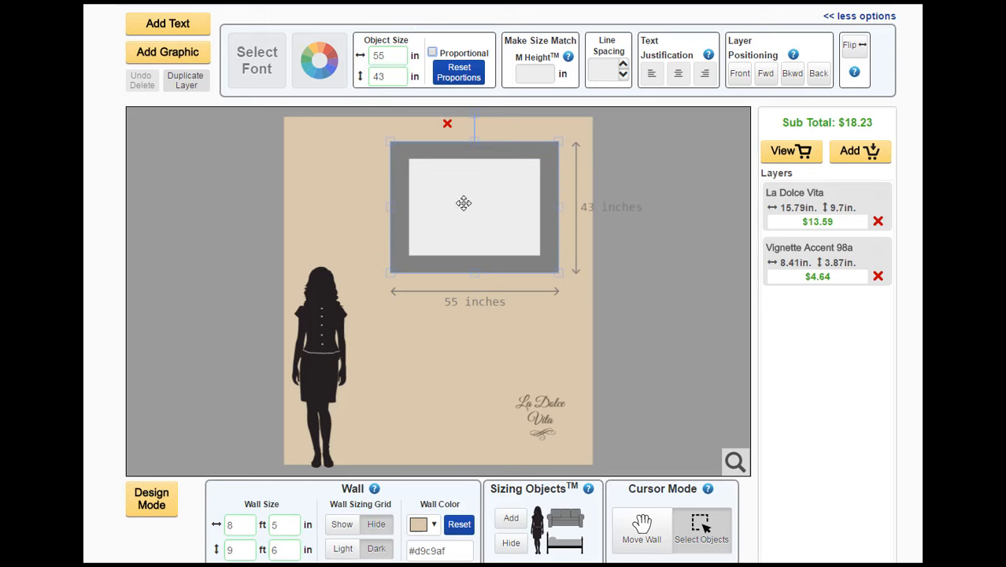
left_click_drag(464, 206, 437, 255)
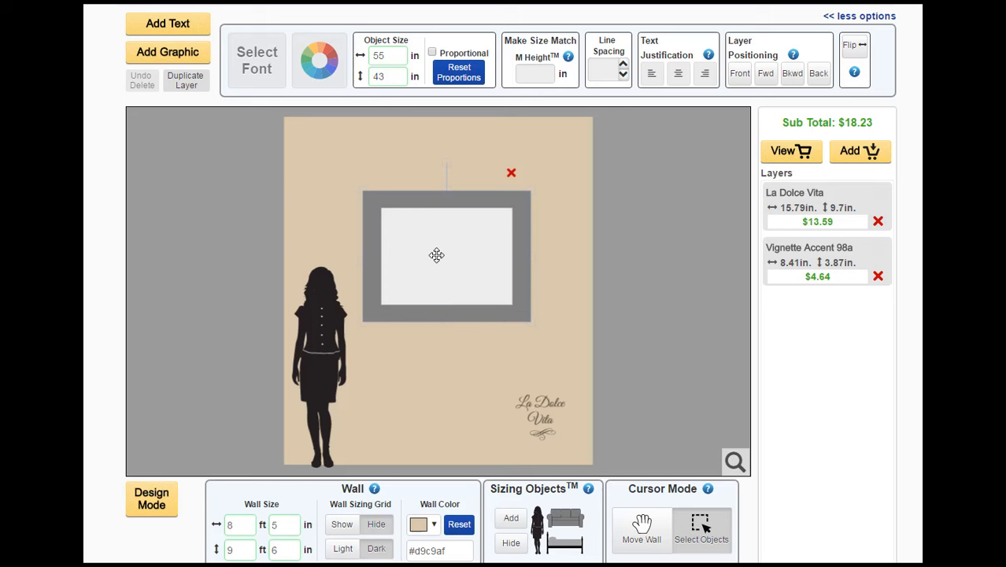
left_click(324, 214)
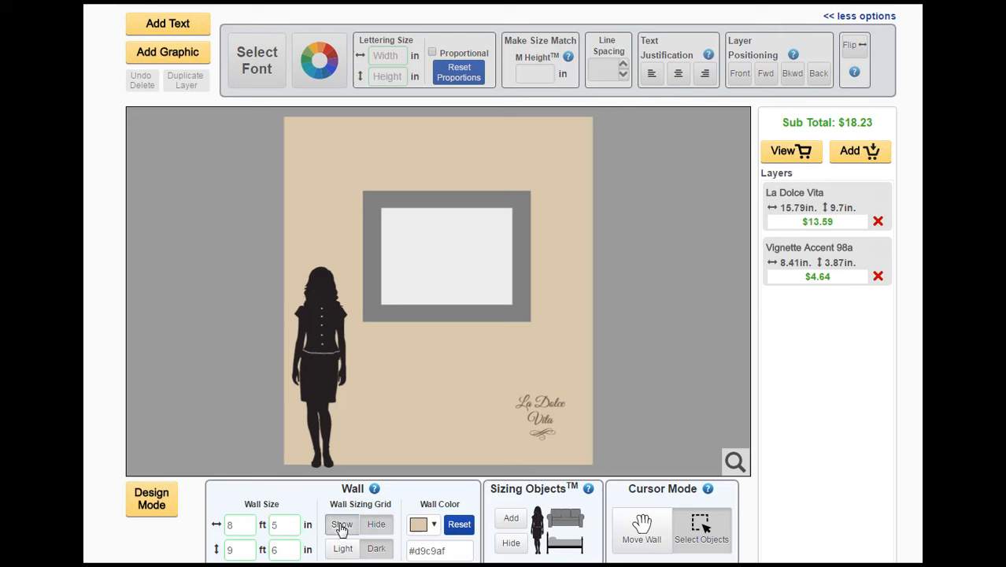
Use the wall sizing grid to position the frame with its upper edge at the 7 ft line, and hide the grid again
left_click(341, 524)
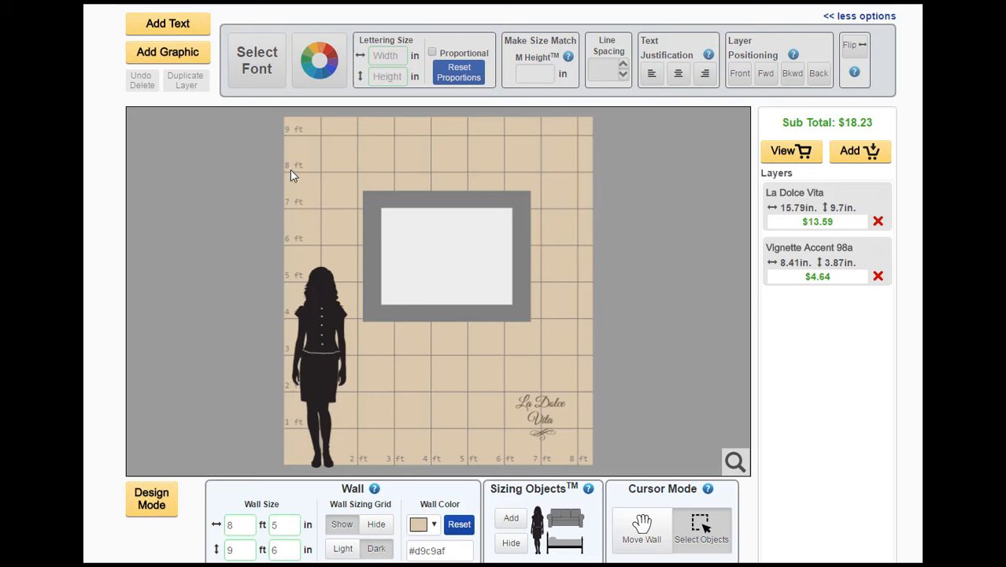
left_click(431, 262)
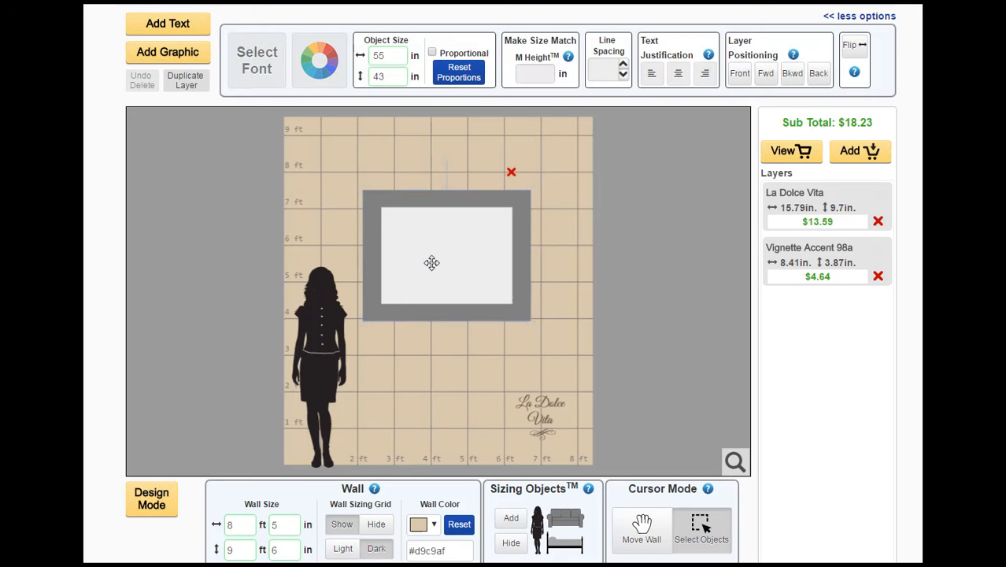
left_click_drag(431, 263, 436, 208)
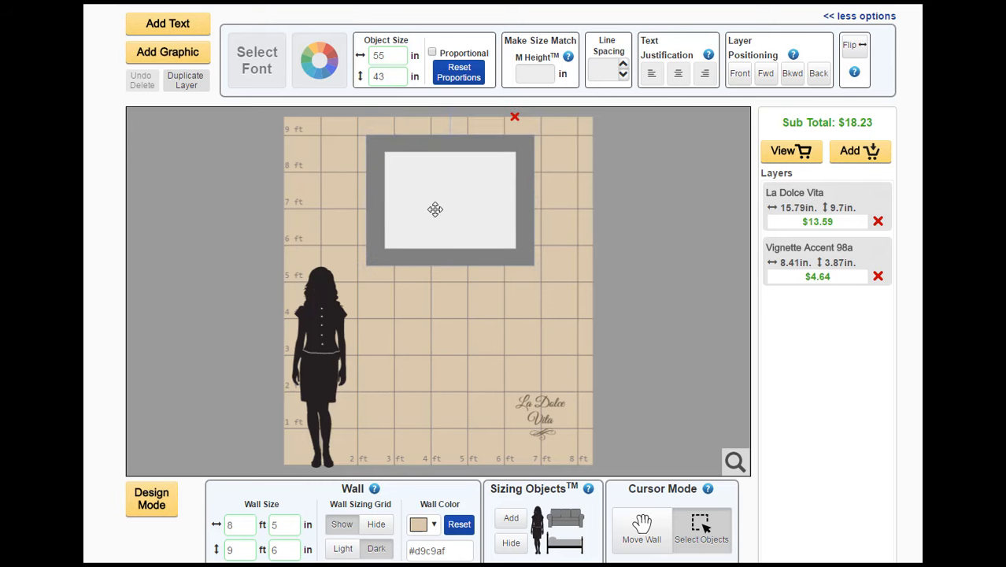
left_click_drag(436, 208, 429, 285)
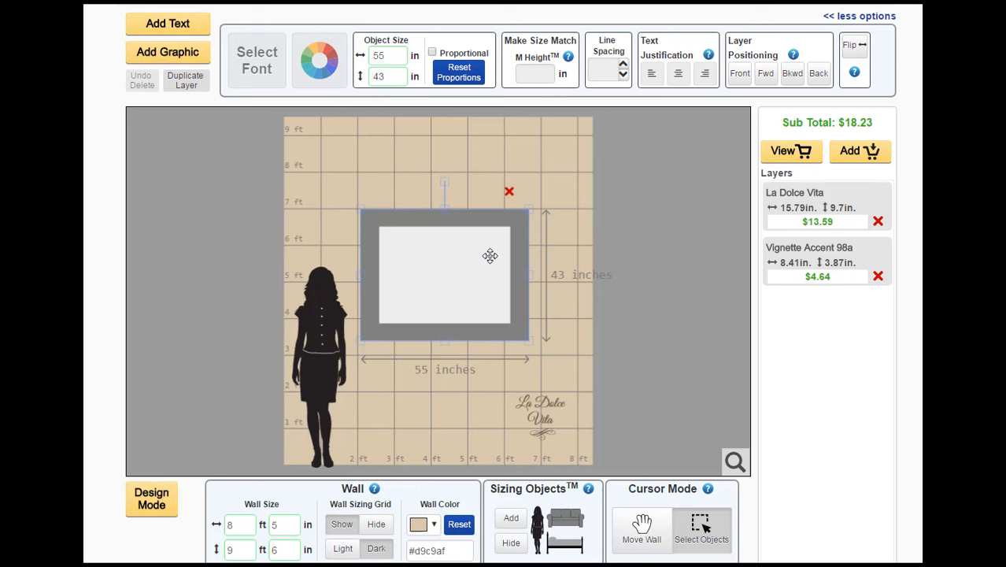
left_click(555, 205)
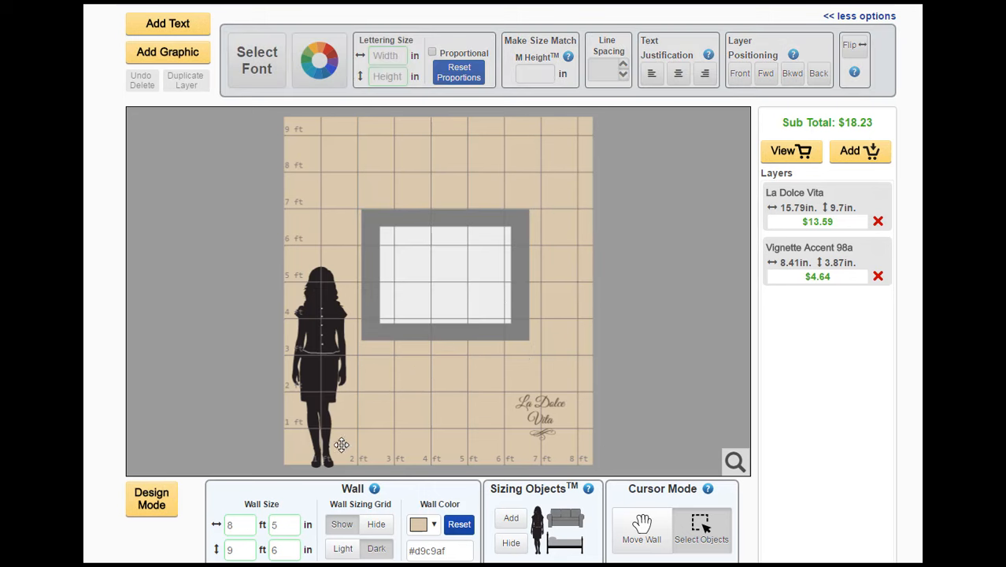
left_click(376, 526)
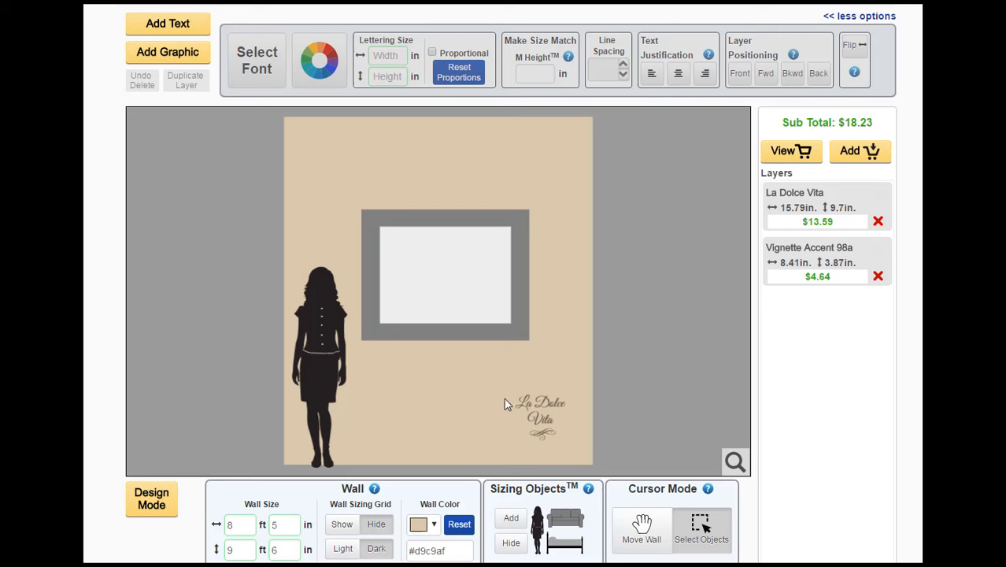
Move the La Dolce Vita lettering and vignette together above the frame and enlarge them to about 22 in wide by 20 in high
left_click_drag(507, 381, 423, 191)
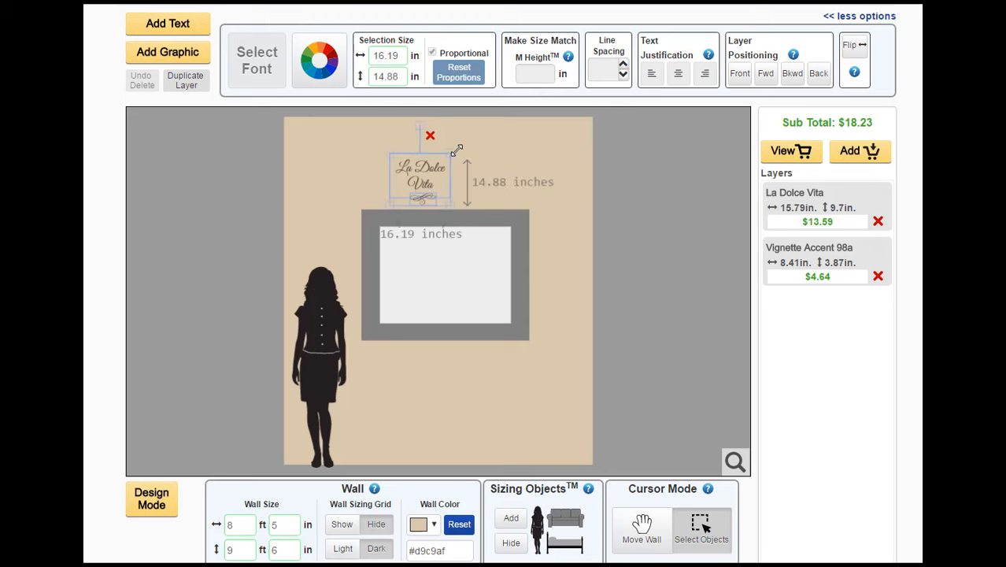
mouse_move(451, 152)
left_mouse_down()
mouse_move(477, 140)
mouse_move(459, 156)
left_mouse_up()
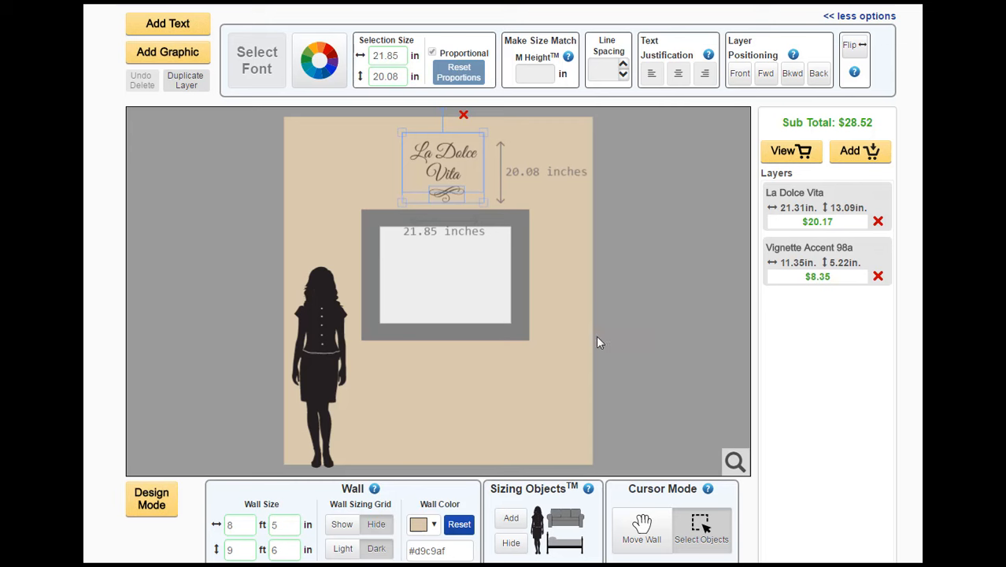
left_click(573, 305)
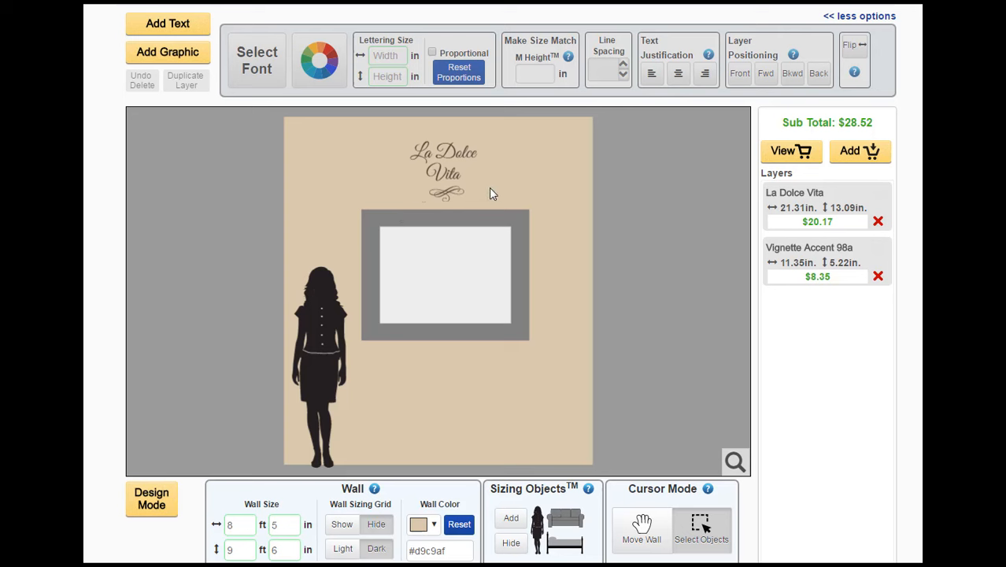
Move the vignette off the wall and remove the line break so the lettering La Dolce Vita sits on one line
left_click(447, 193)
left_click_drag(446, 193, 676, 293)
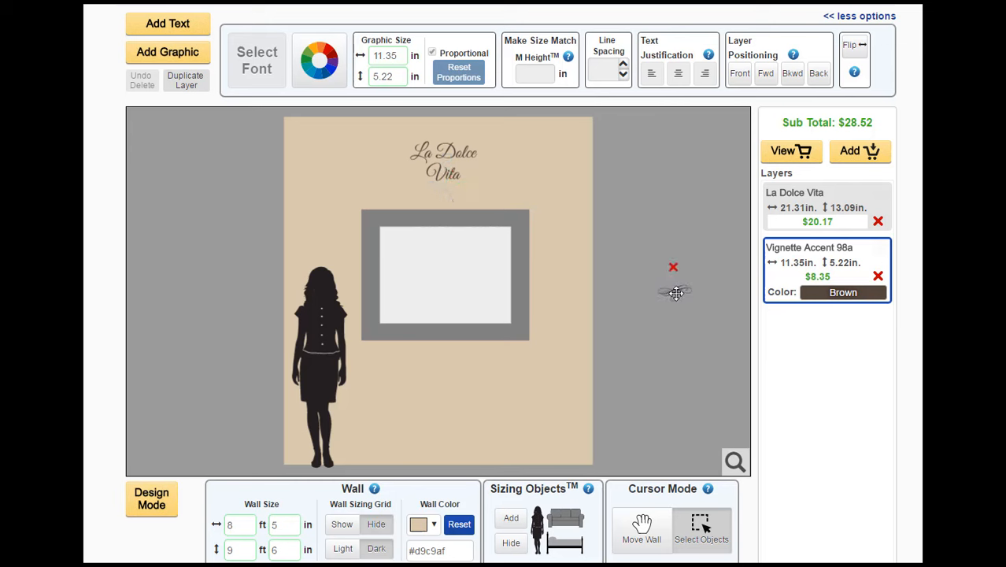
left_click(457, 154)
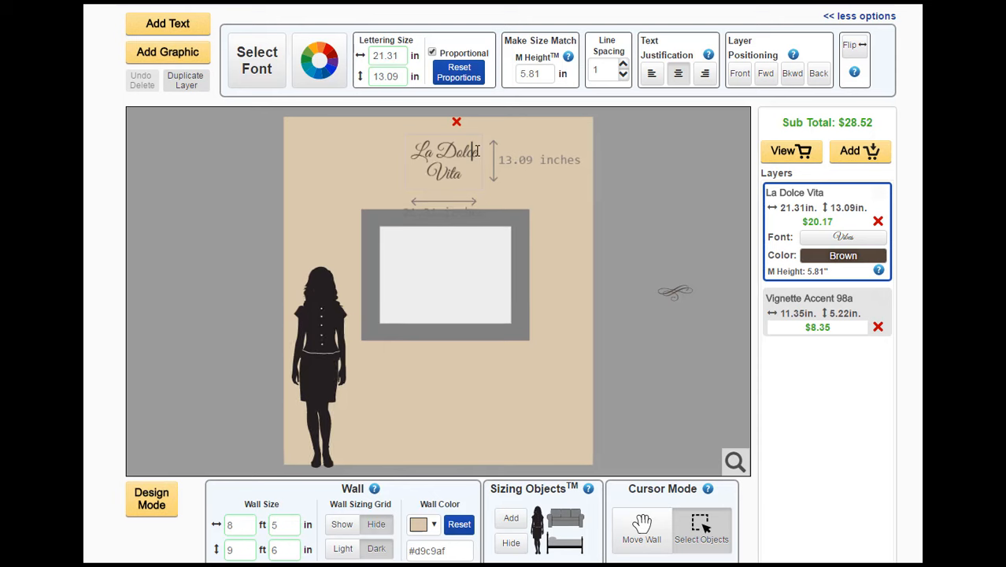
key("Delete")
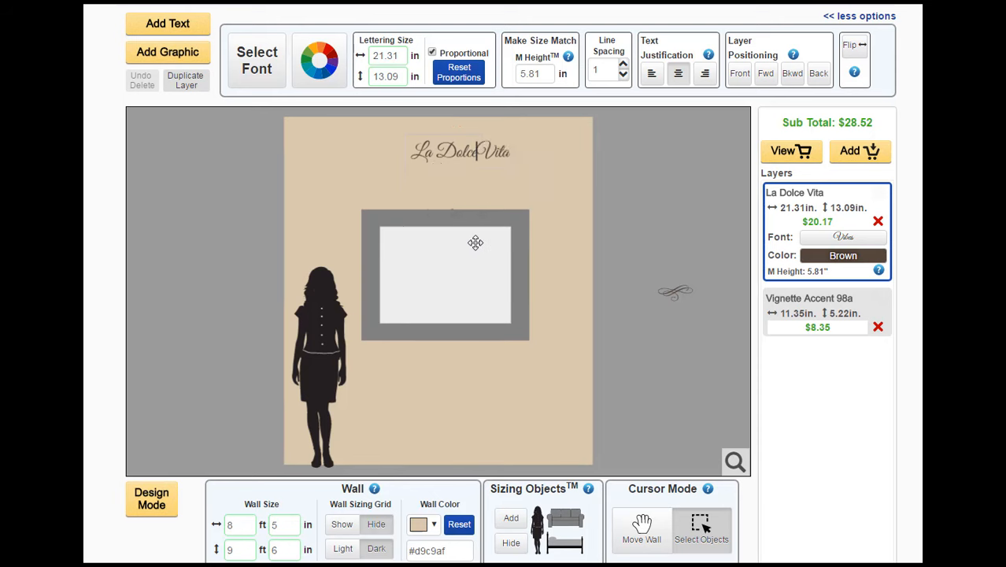
Position the single-line La Dolce Vita lettering centered just above the frame
left_click(558, 185)
left_click_drag(494, 152, 476, 195)
left_click(513, 162)
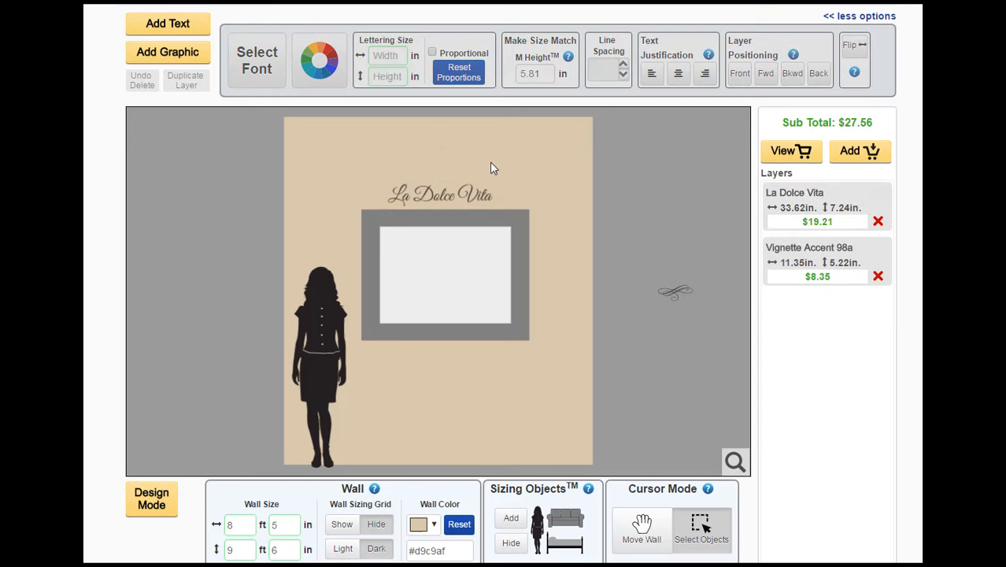
Add the Decorative Pair 18c accent graphic from the Decorative Ends (Pairs) category
left_click(167, 54)
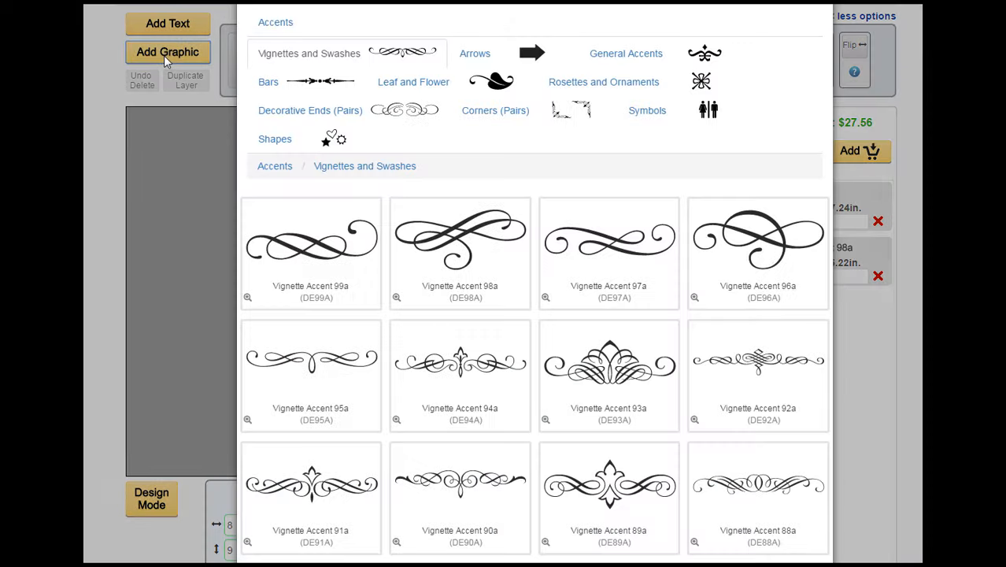
left_click(340, 117)
scroll(531, 463, "down", 1)
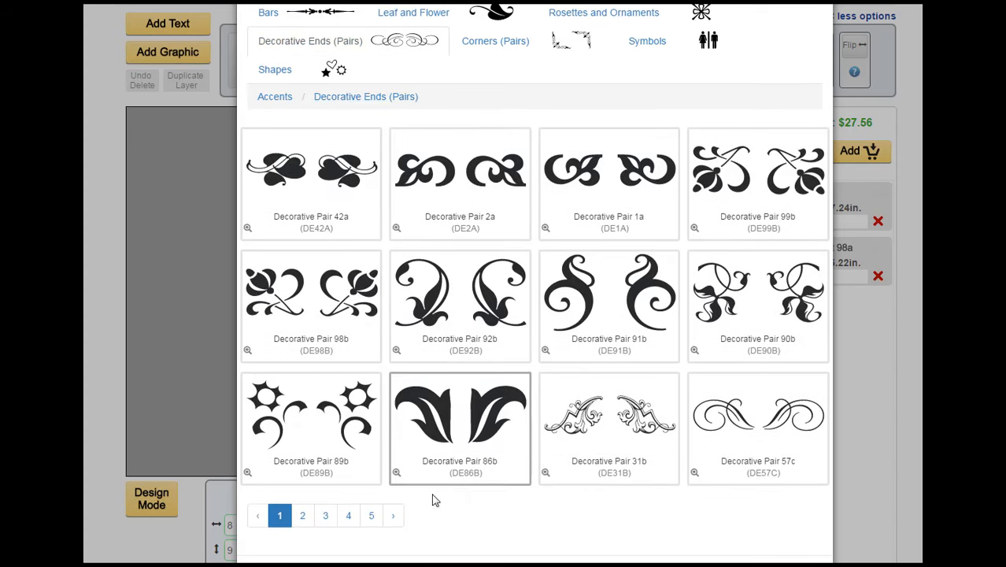
left_click(325, 517)
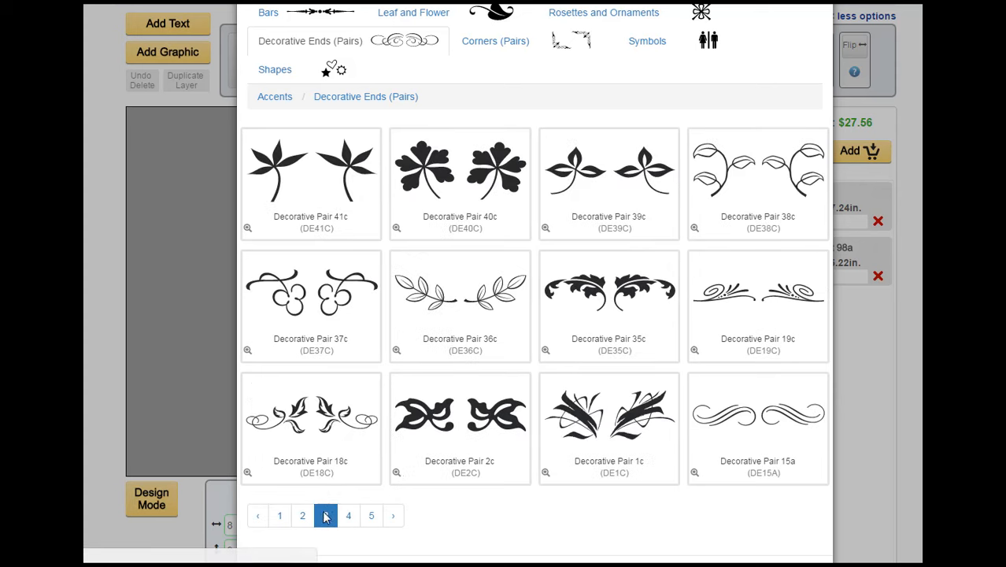
left_click(313, 425)
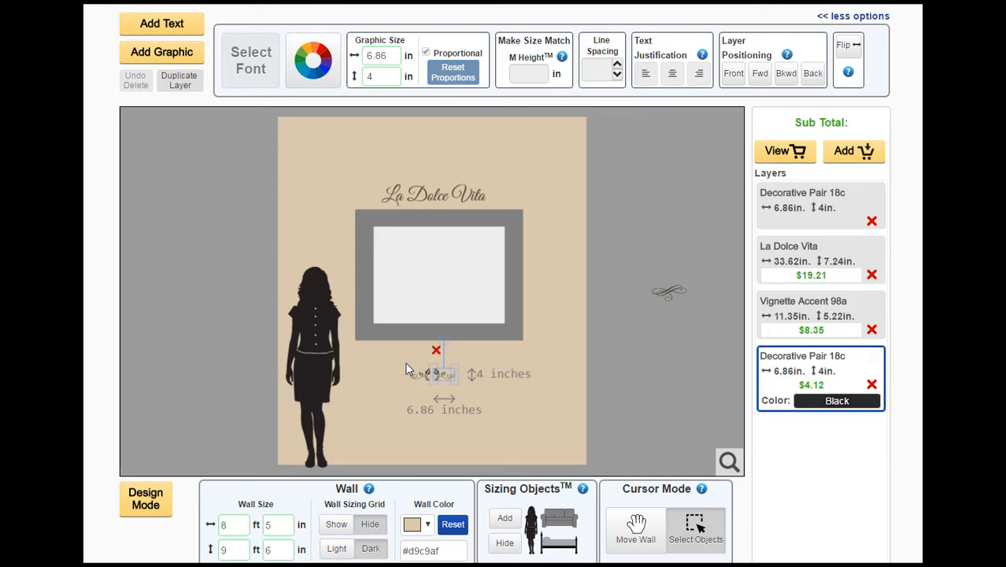
Enlarge the two Decorative Pair 18c pieces to about 9.35 in wide each and place one at each end of the La Dolce Vita lettering
left_click(403, 364)
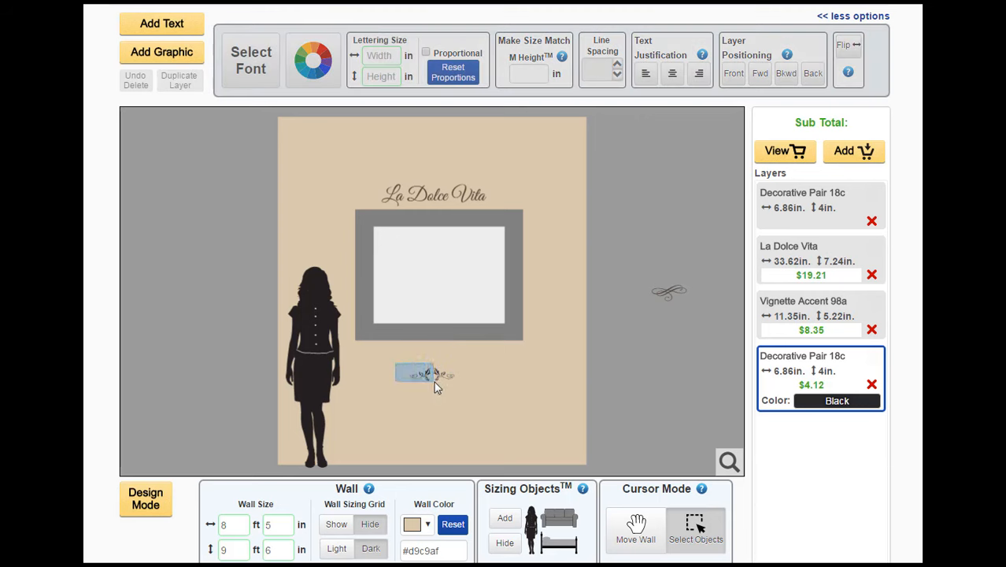
left_click(462, 385)
left_click_drag(434, 348, 505, 196)
left_click(461, 147)
left_click_drag(333, 197, 363, 195)
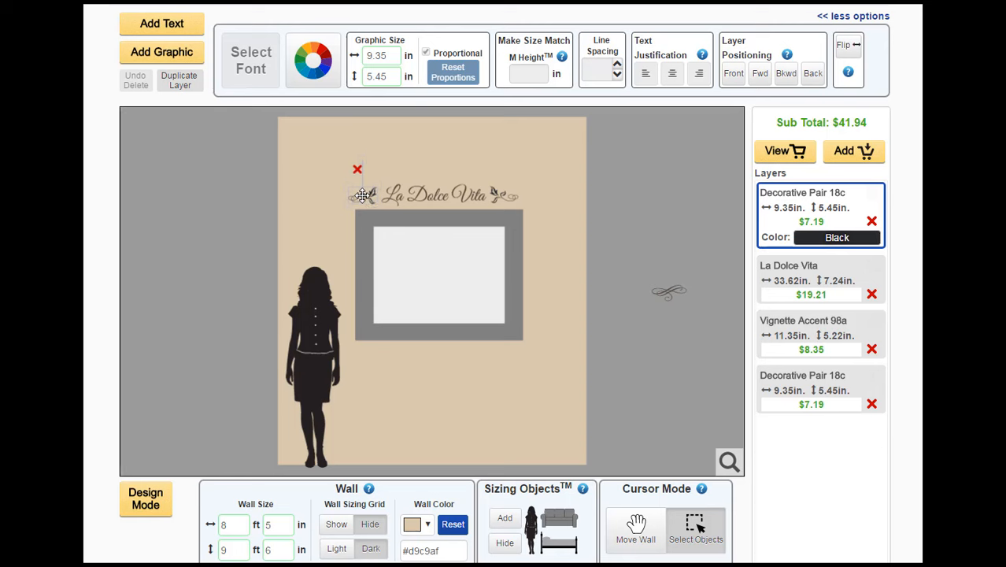
left_click(438, 169)
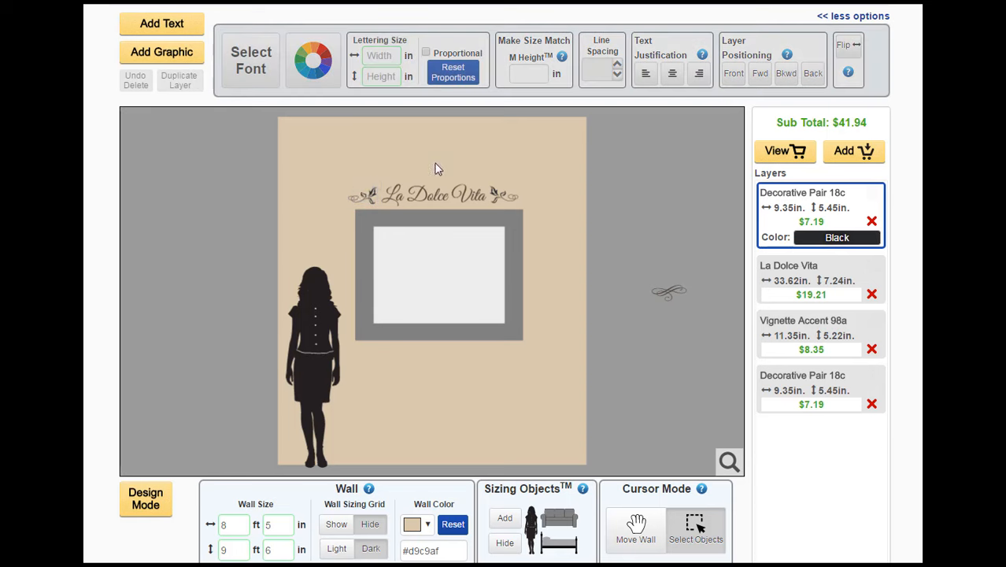
Scale the lettering and both decorative ends together to about 53 in wide, matching the frame's width, and center them just above it
left_click(363, 198)
left_click_drag(363, 198, 520, 205)
left_click(386, 164)
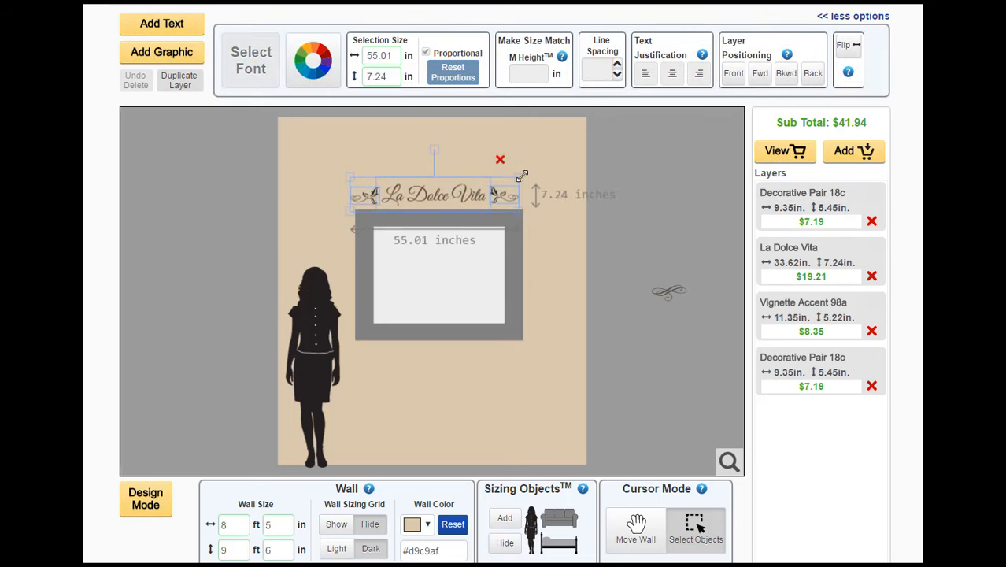
left_click_drag(518, 180, 504, 181)
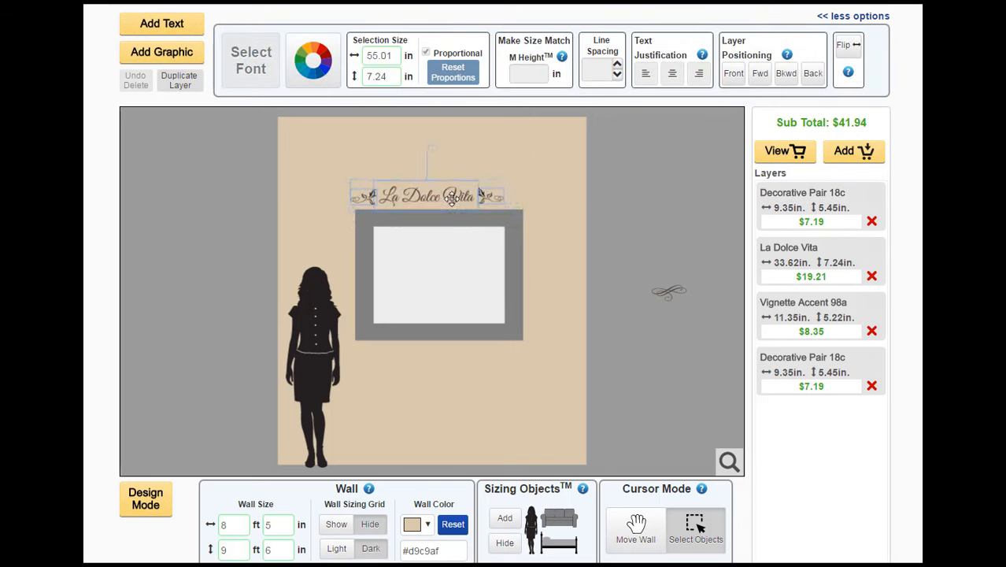
left_click_drag(437, 193, 437, 192)
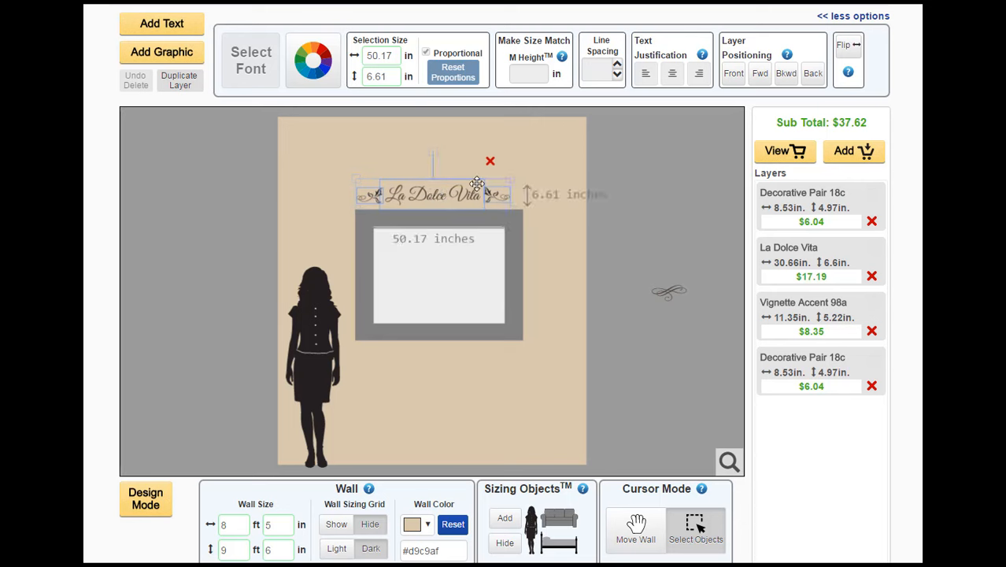
left_click_drag(509, 176, 515, 173)
left_click_drag(471, 197, 471, 197)
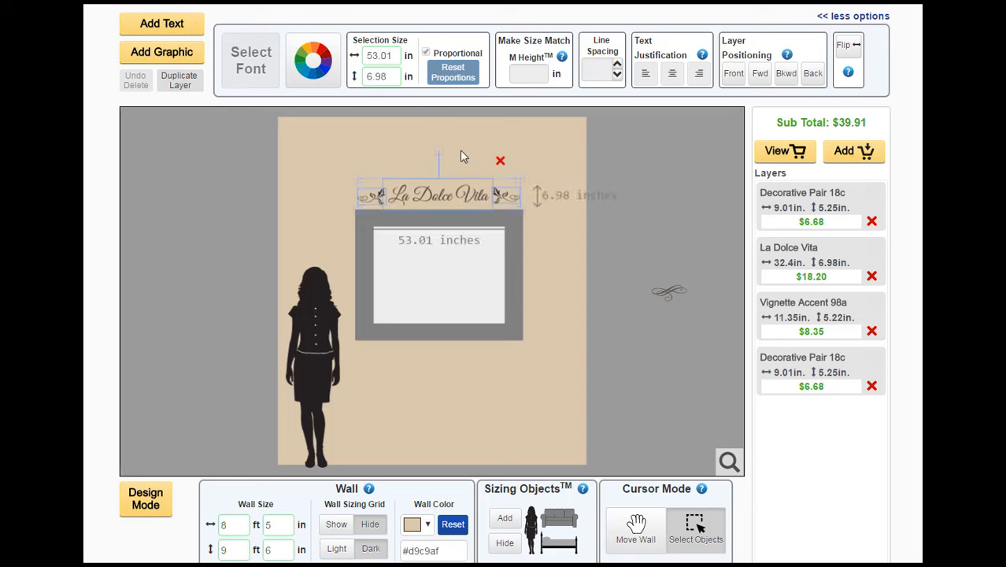
left_click(460, 150)
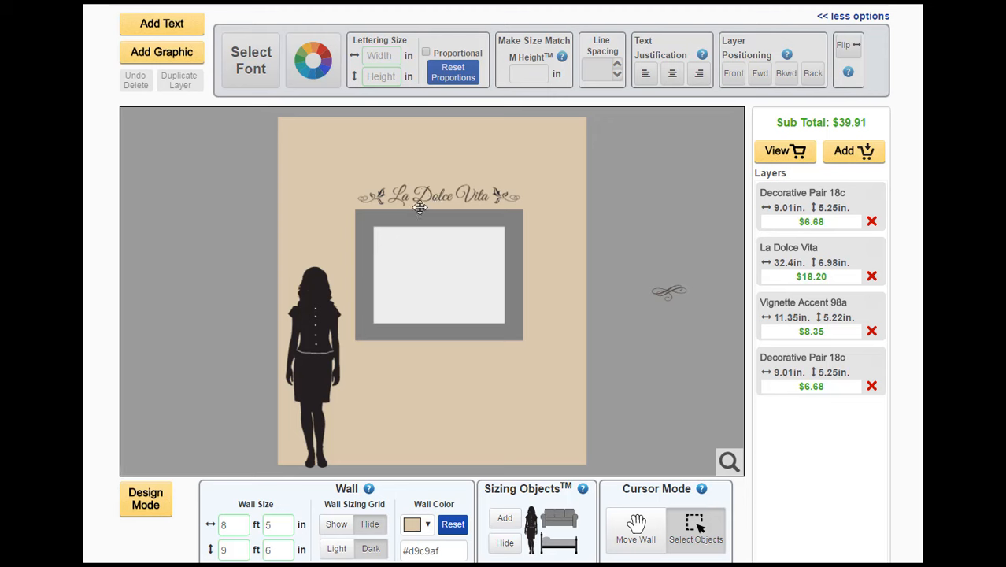
Set the color of the La Dolce Vita lettering and both decorative ends to indoor Brown
left_click(376, 196)
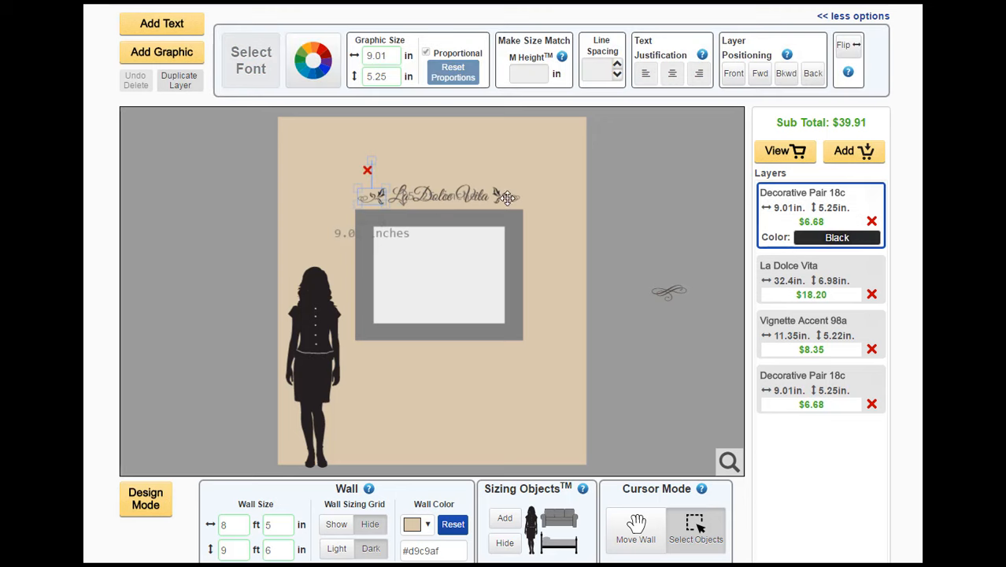
left_click(506, 197)
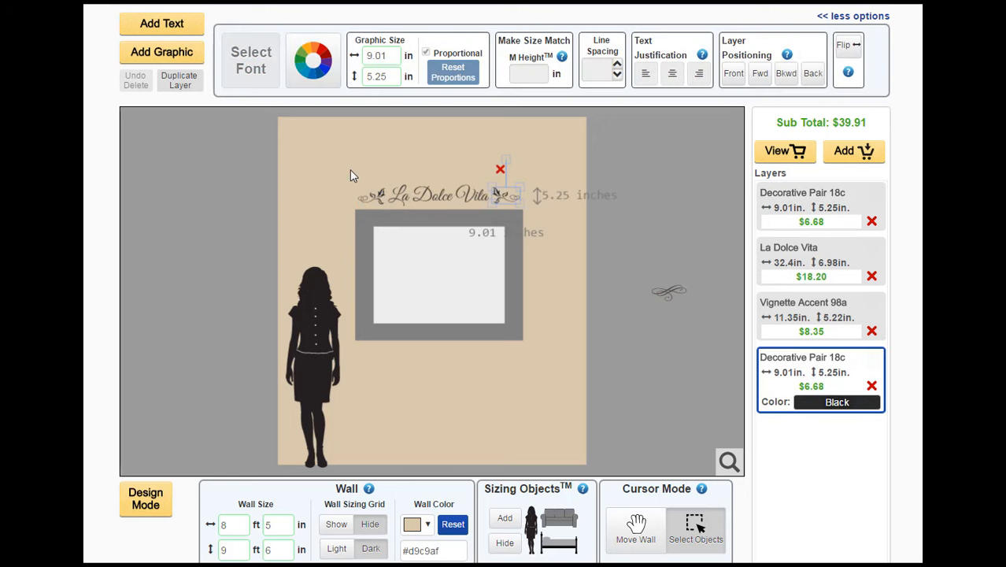
left_click(350, 175)
left_click_drag(341, 166, 526, 206)
left_click(313, 60)
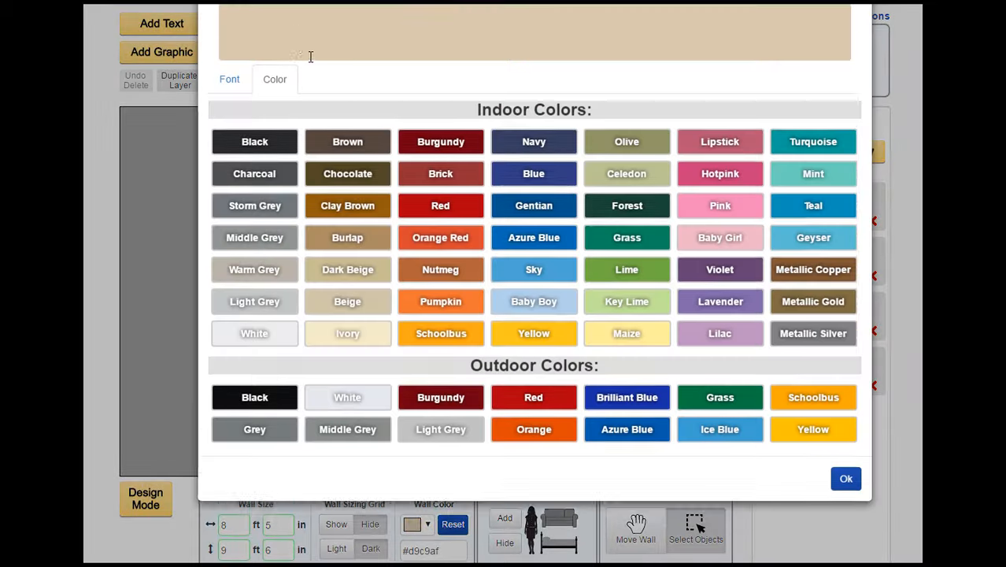
left_click(349, 163)
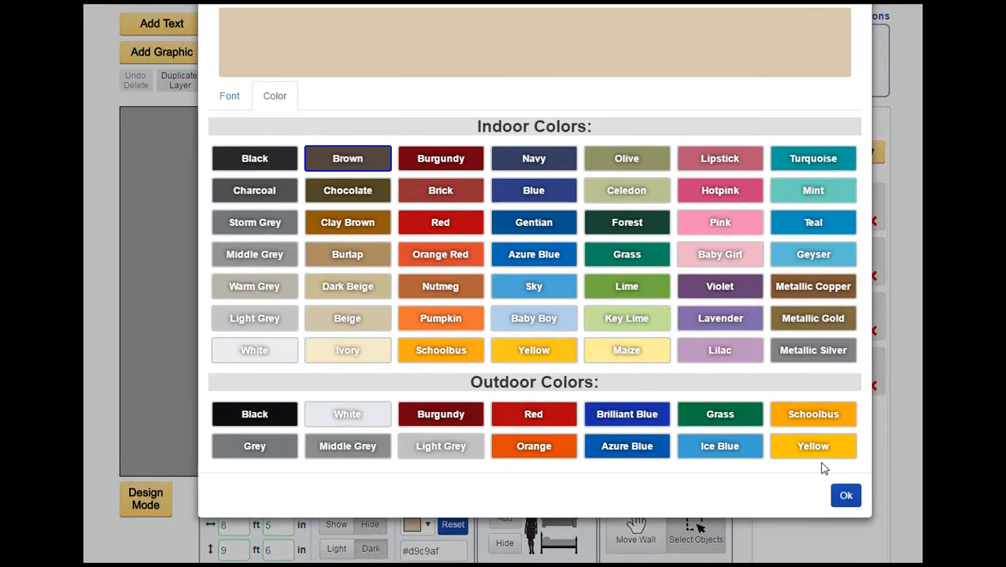
left_click(845, 494)
left_click(550, 244)
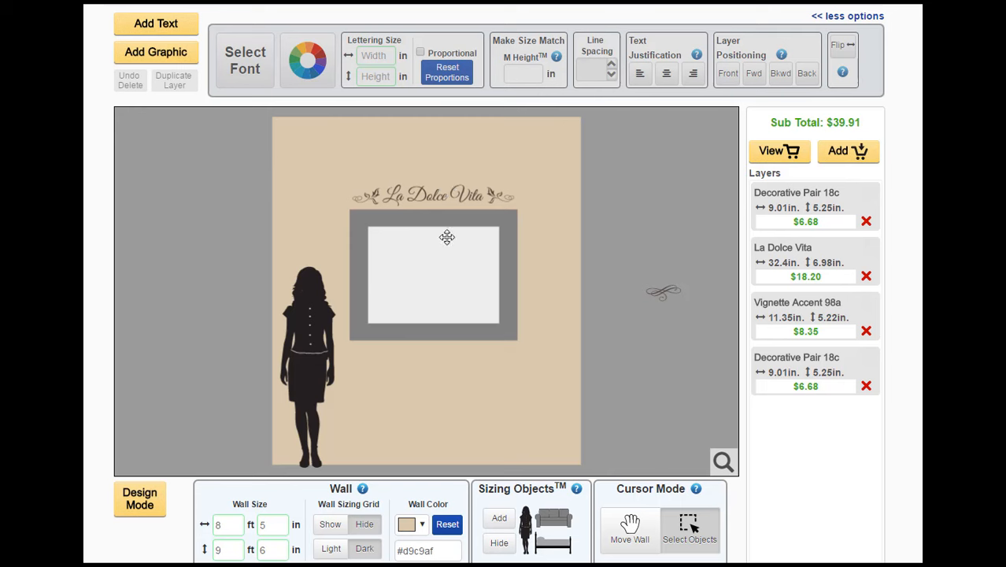
Duplicate the La Dolce Vita lettering and place the copy directly above the original
left_click(421, 195)
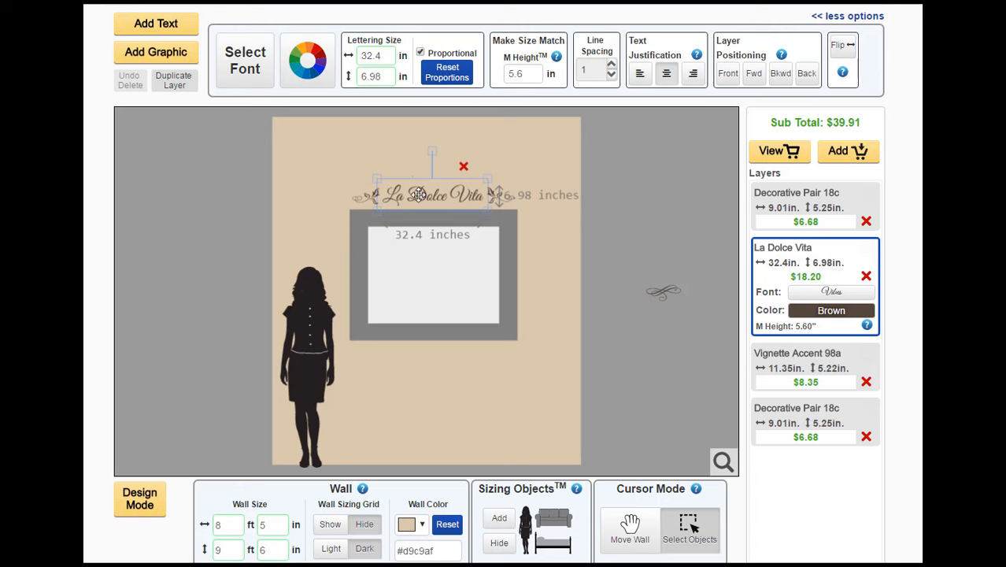
left_click(174, 82)
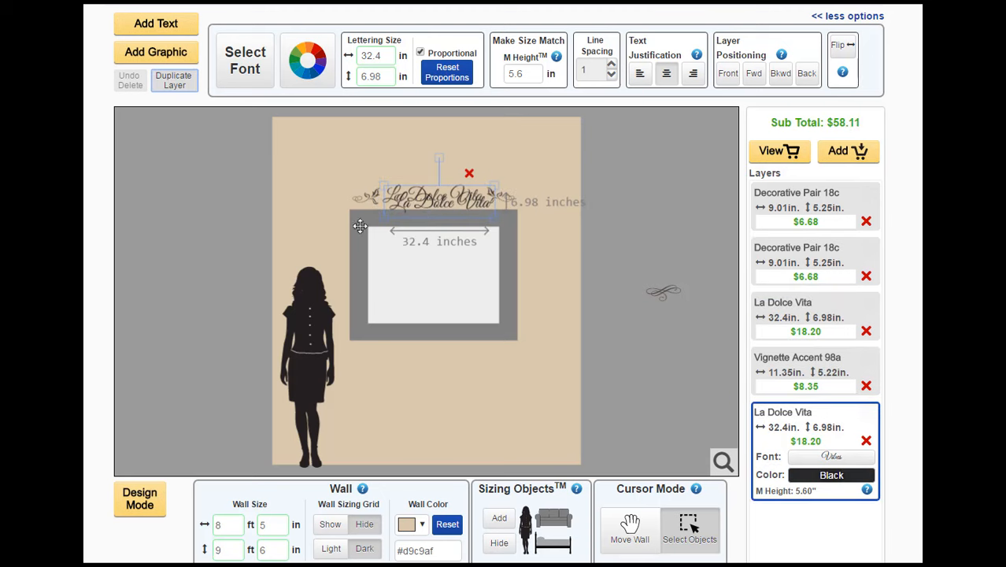
left_click_drag(434, 194, 431, 164)
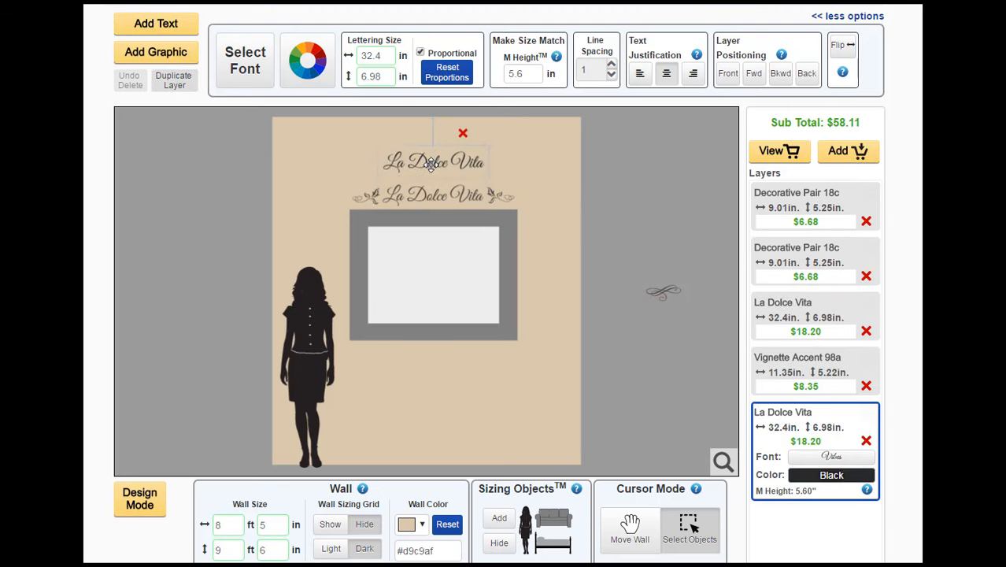
Set the lettering copy's font to Alex and shrink it to about 34 in wide, centered above the original
left_click(245, 63)
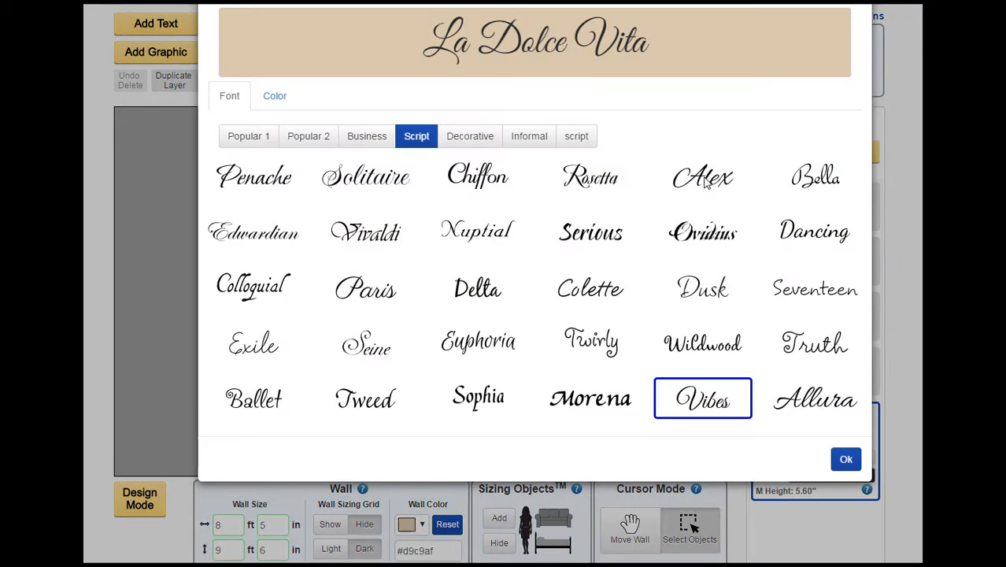
left_click(702, 182)
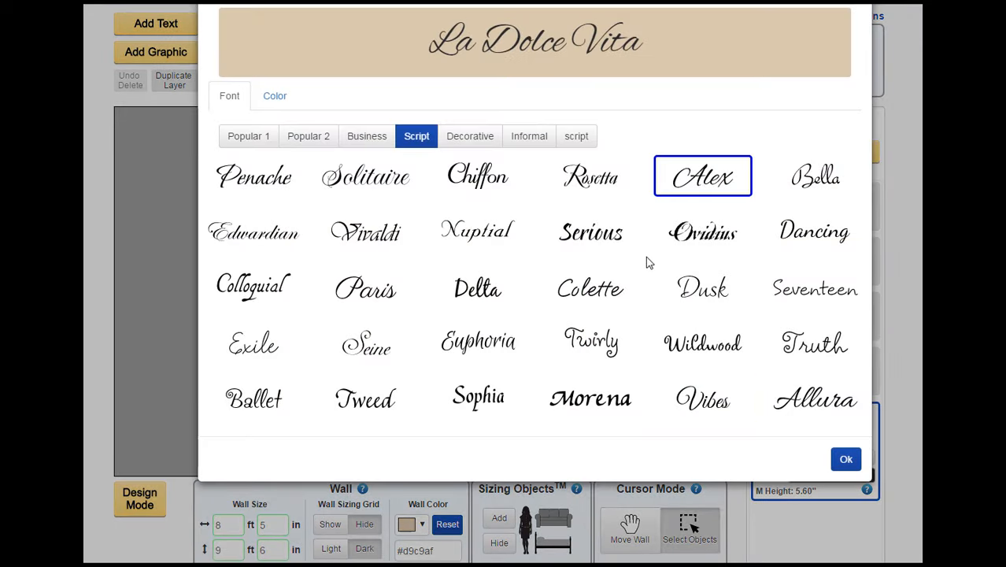
left_click(846, 460)
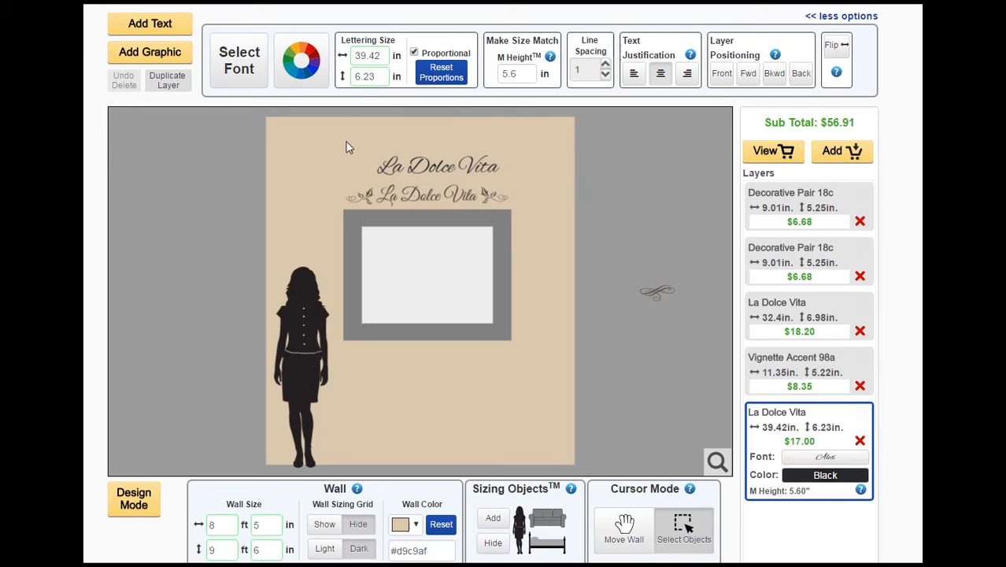
left_click_drag(434, 165, 428, 165)
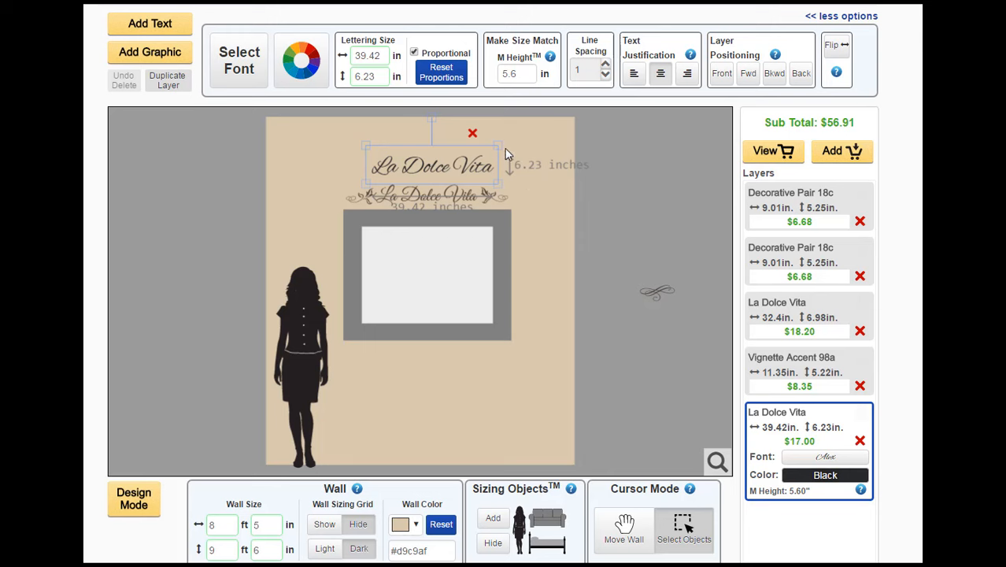
left_click_drag(497, 146, 469, 165)
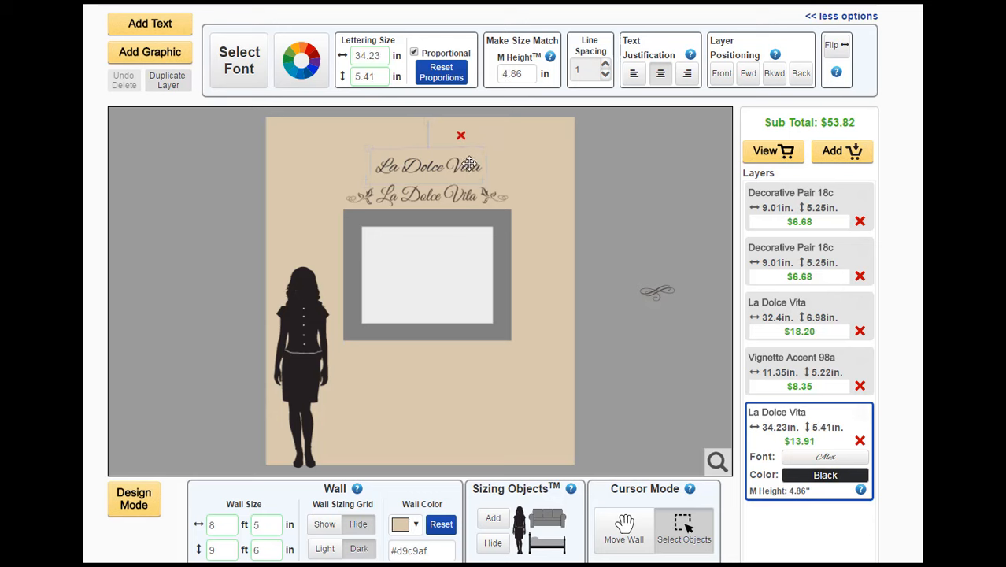
left_click(539, 142)
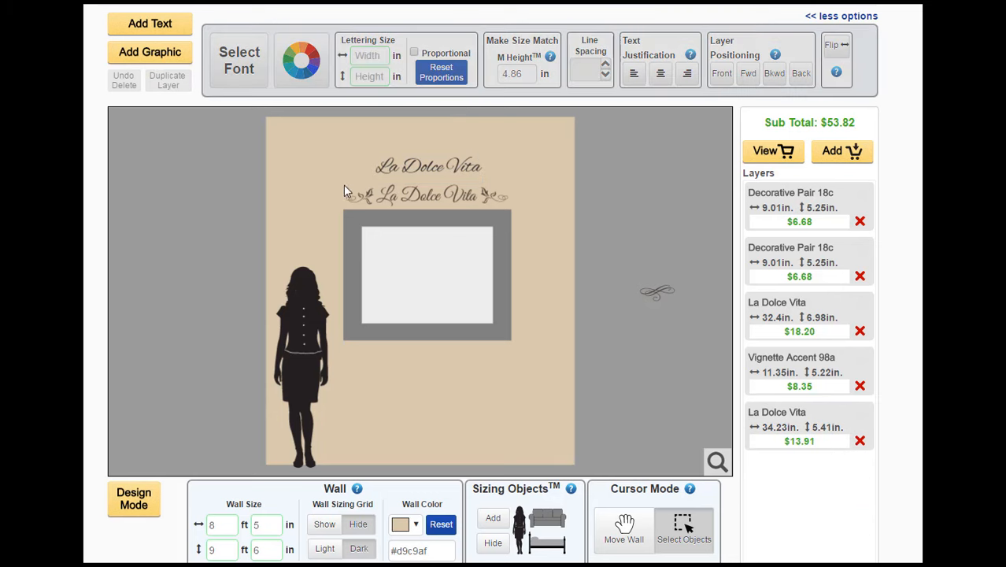
Move the original lettering and accents off the wall to try the Alex copy above the frame, and delete the copy
left_click_drag(411, 197, 161, 222)
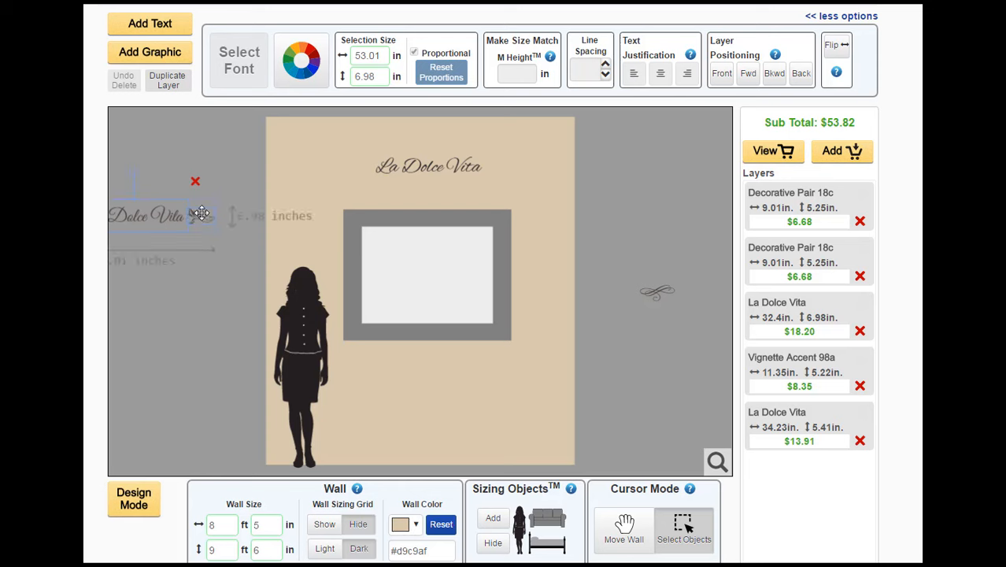
left_click(332, 156)
left_click_drag(400, 165, 417, 197)
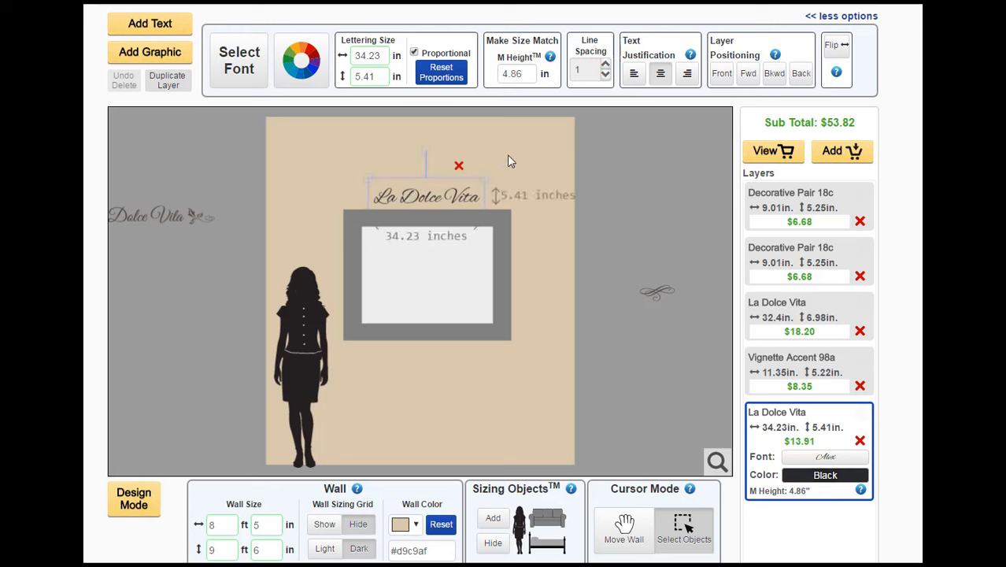
left_click(459, 167)
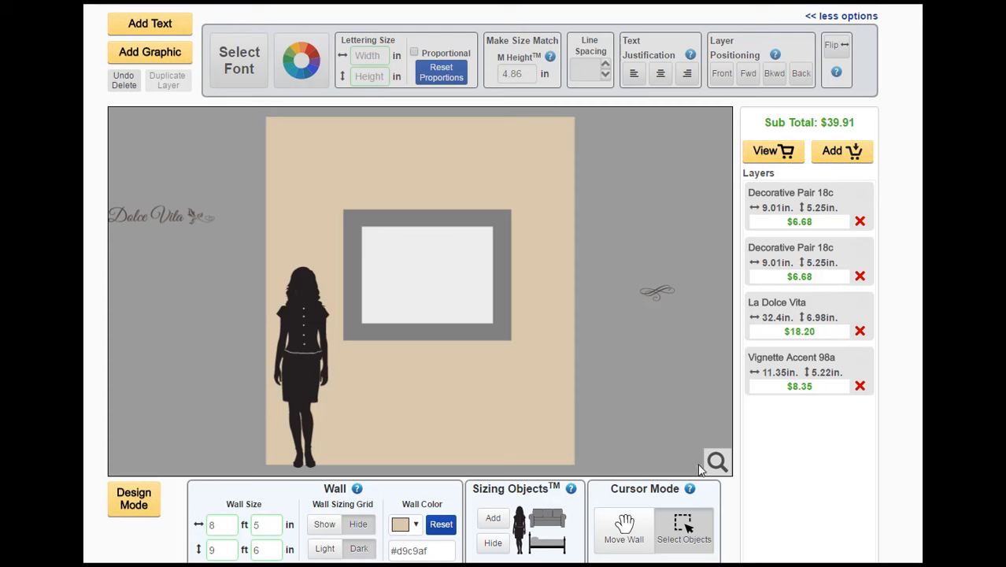
Move the original La Dolce Vita lettering and its decorative ends together back onto the wall, centered just above the frame
mouse_move(713, 467)
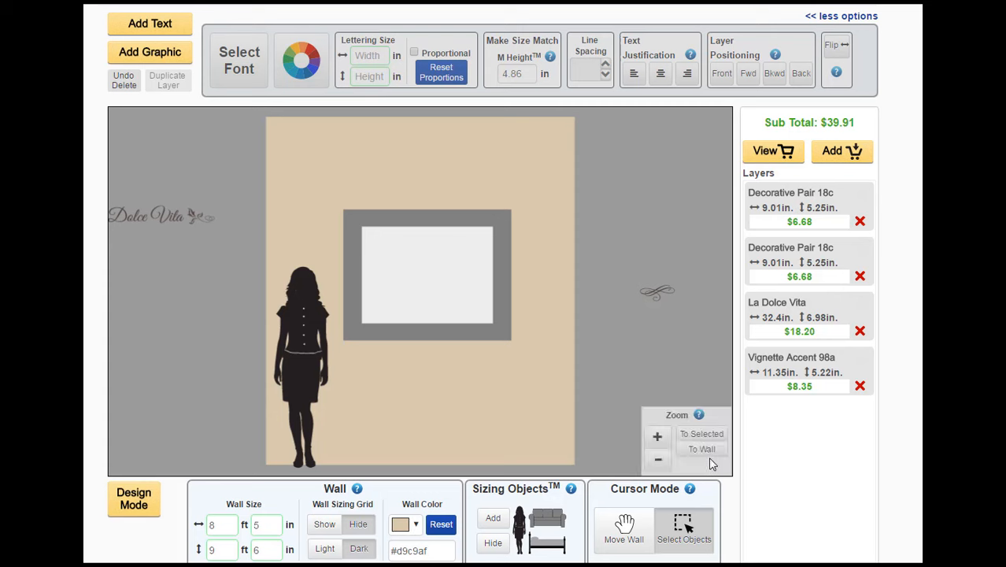
left_click(659, 464)
left_click(659, 464)
left_click(659, 464)
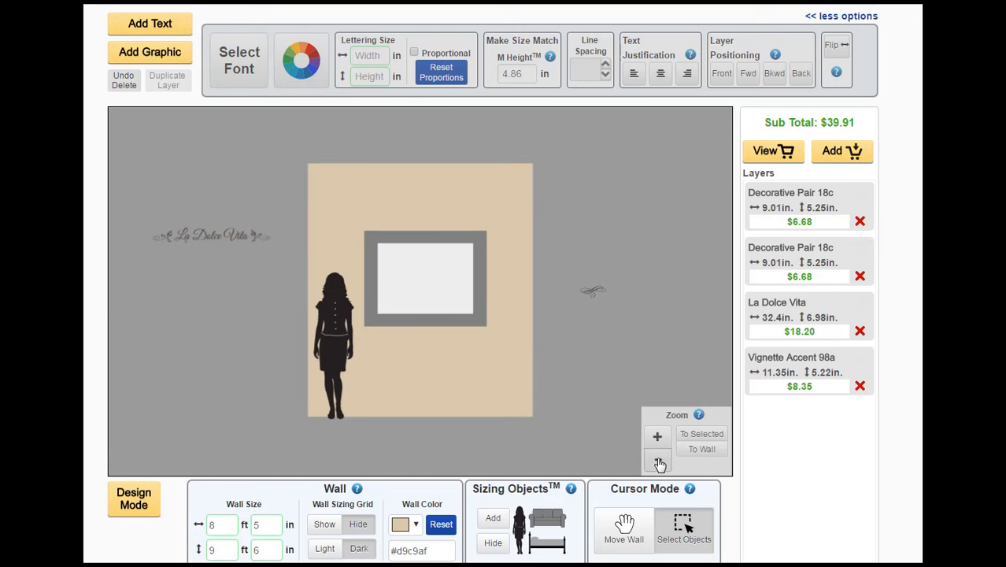
left_click(659, 464)
left_click(659, 464)
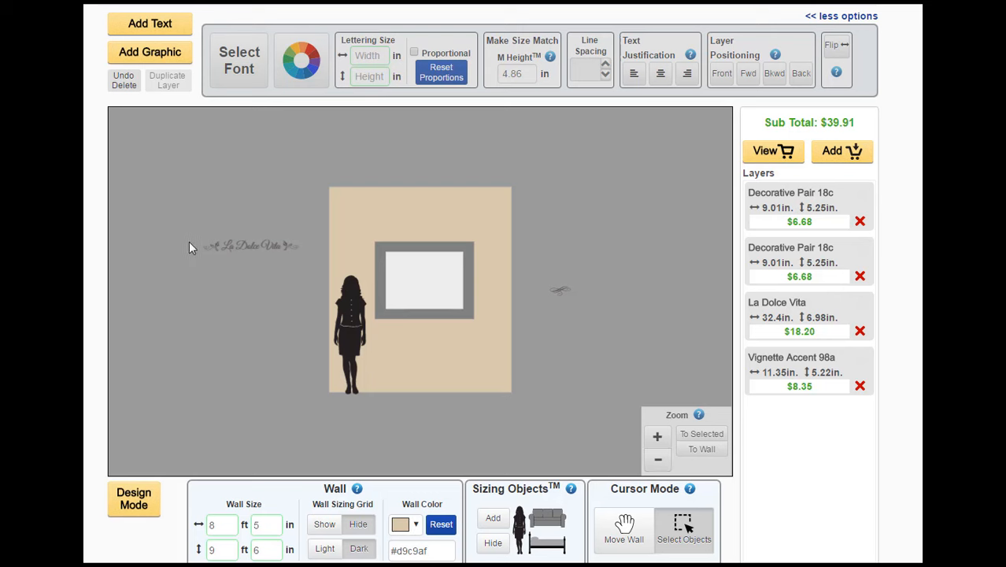
left_click_drag(185, 228, 430, 232)
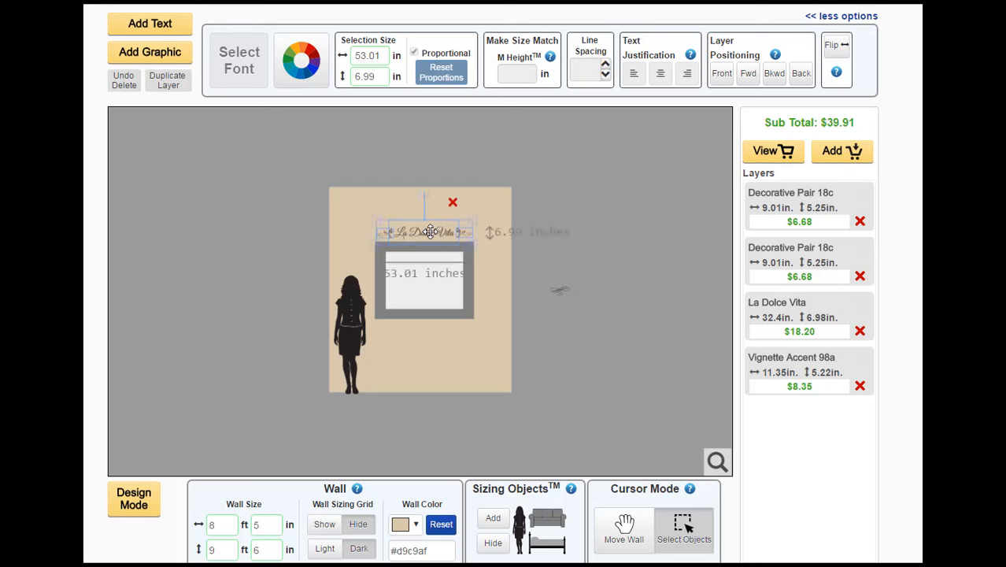
left_click(545, 236)
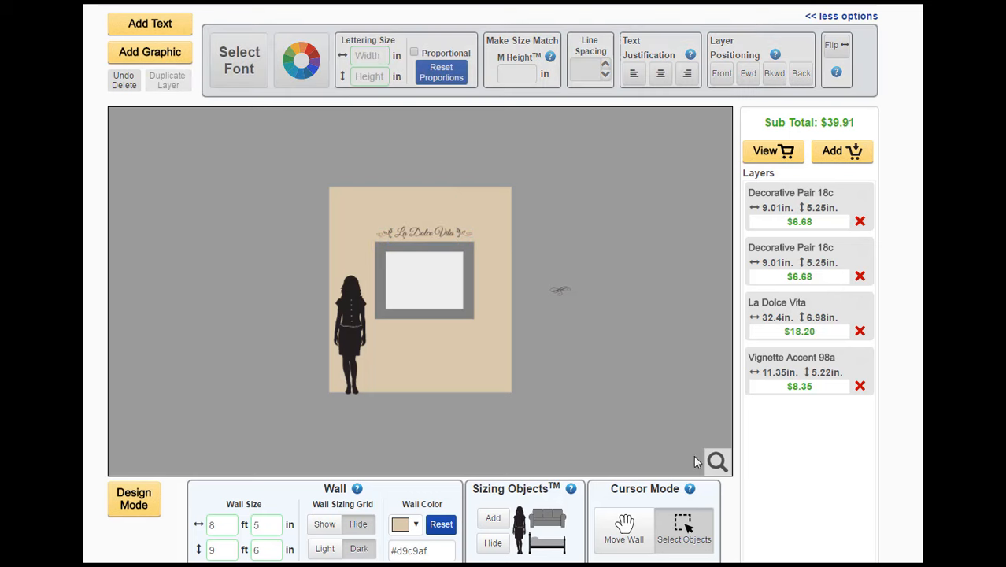
mouse_move(715, 462)
left_click(658, 440)
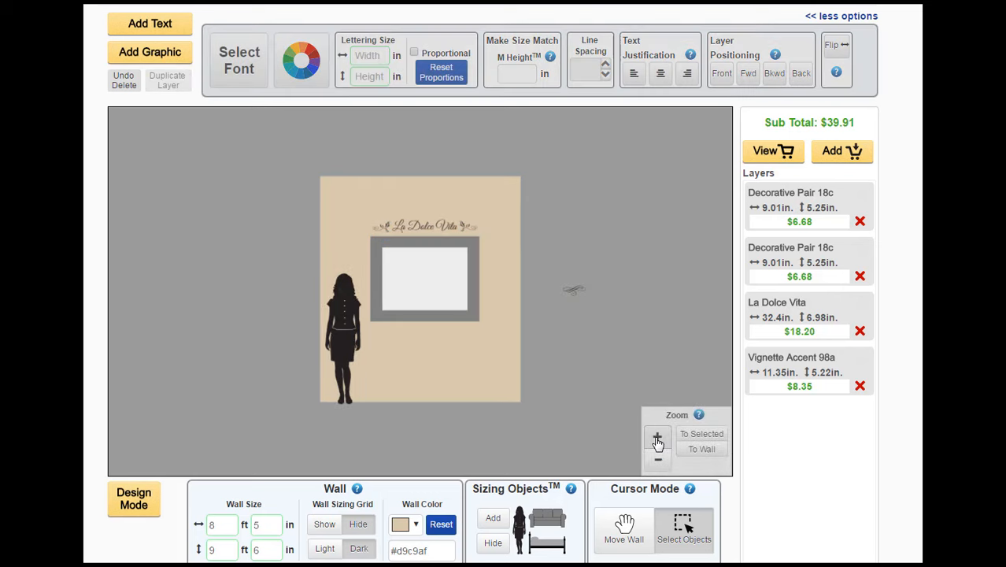
Inspect the La Dolce Vita lettering and its decorative ends, first on the whole wall, then selected together and viewed close up
left_click(658, 440)
left_click(658, 440)
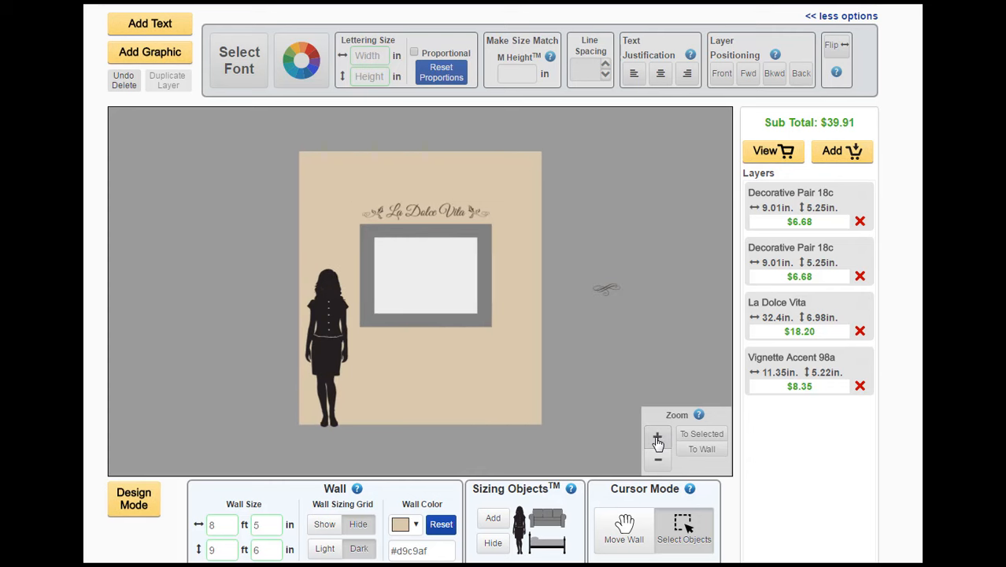
left_click(701, 449)
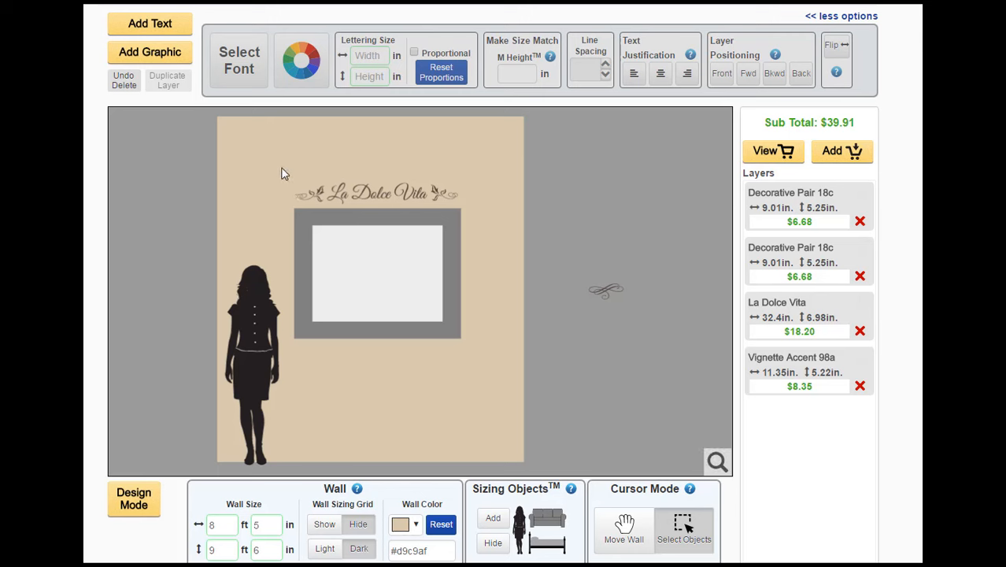
left_click_drag(281, 168, 454, 199)
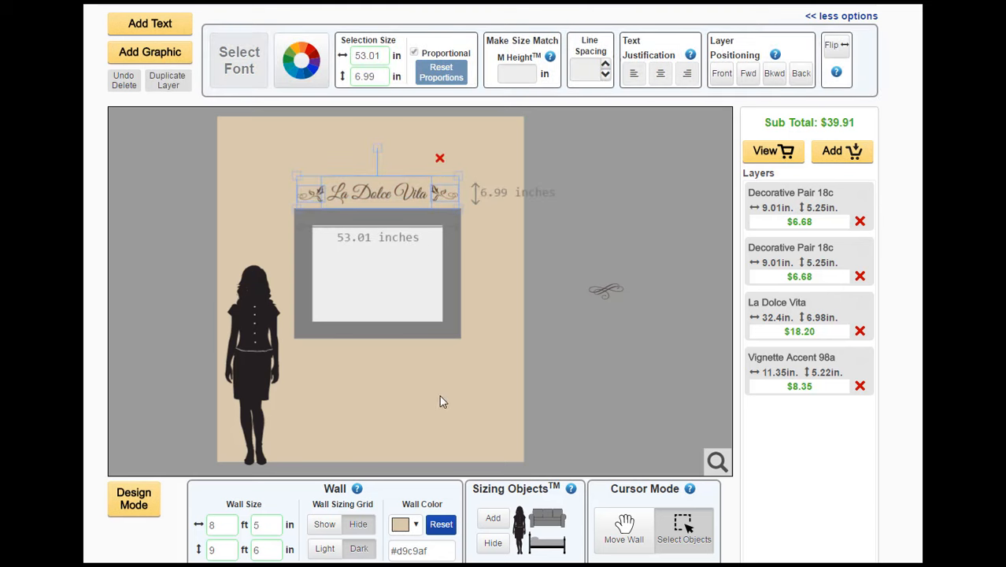
left_click(716, 461)
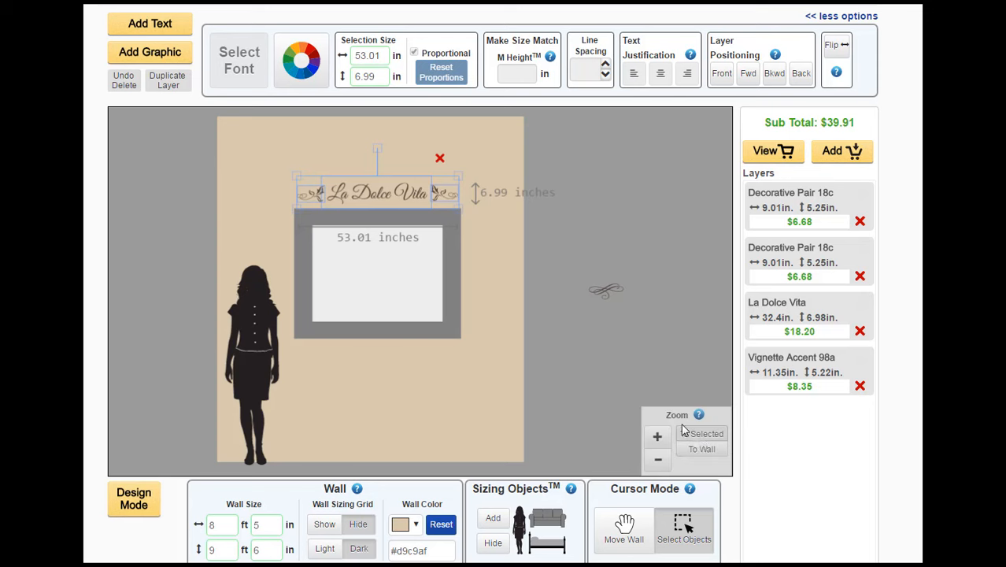
left_click(700, 435)
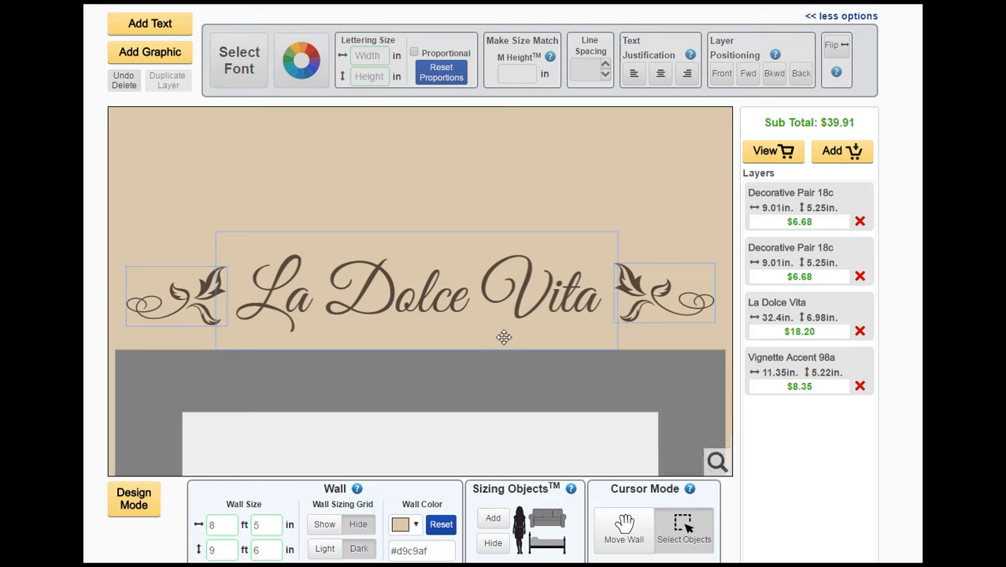
mouse_move(717, 463)
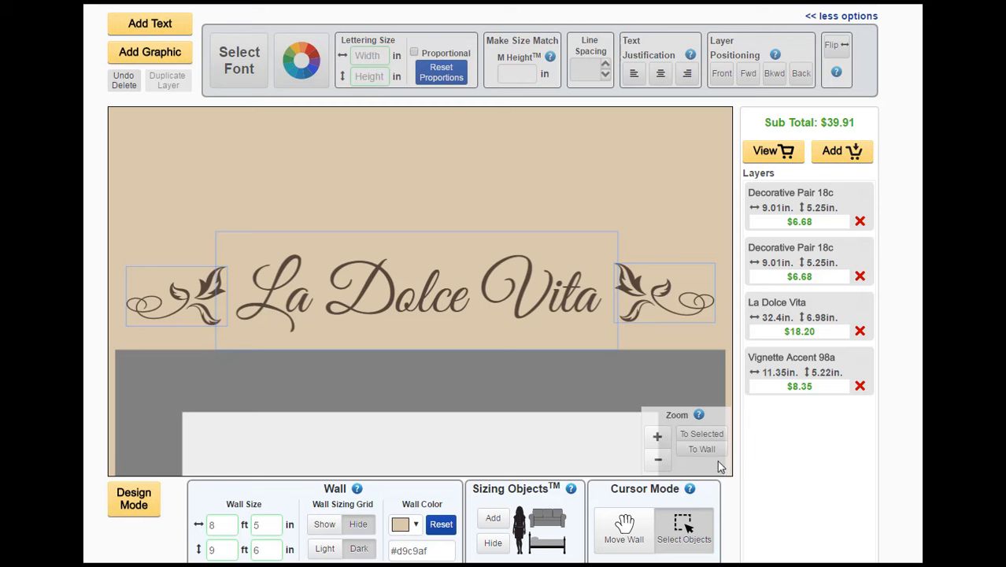
left_click(657, 462)
left_click(657, 462)
left_click(658, 463)
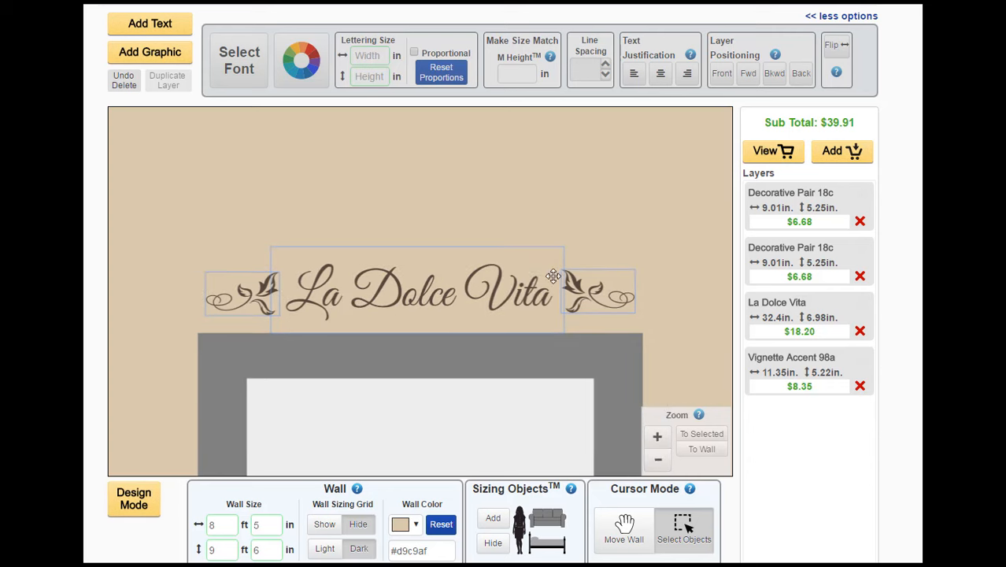
left_click(480, 207)
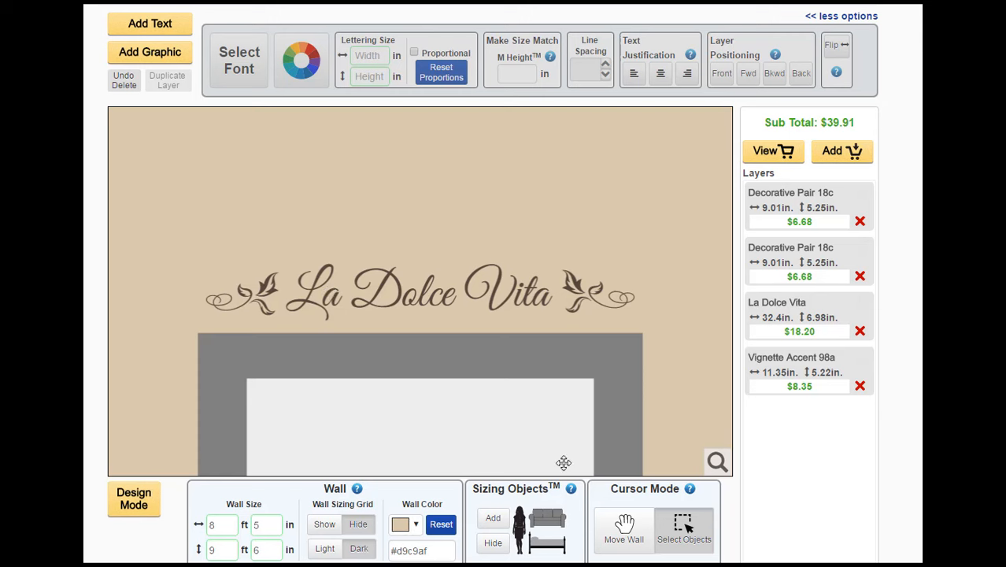
Try shifting the wall within the view, switch back to selecting objects, and view the entire wall
left_click(626, 528)
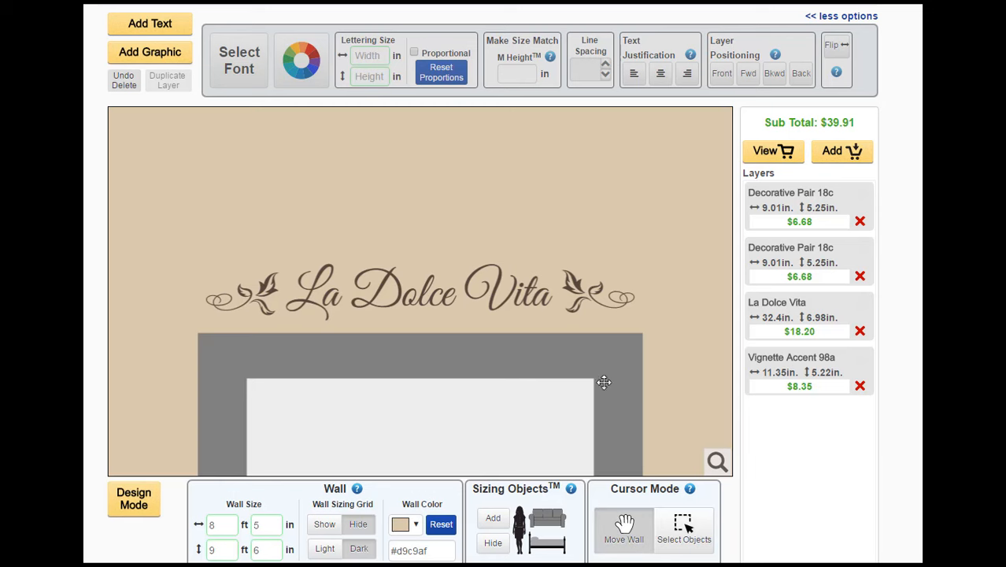
left_click_drag(461, 218, 407, 221)
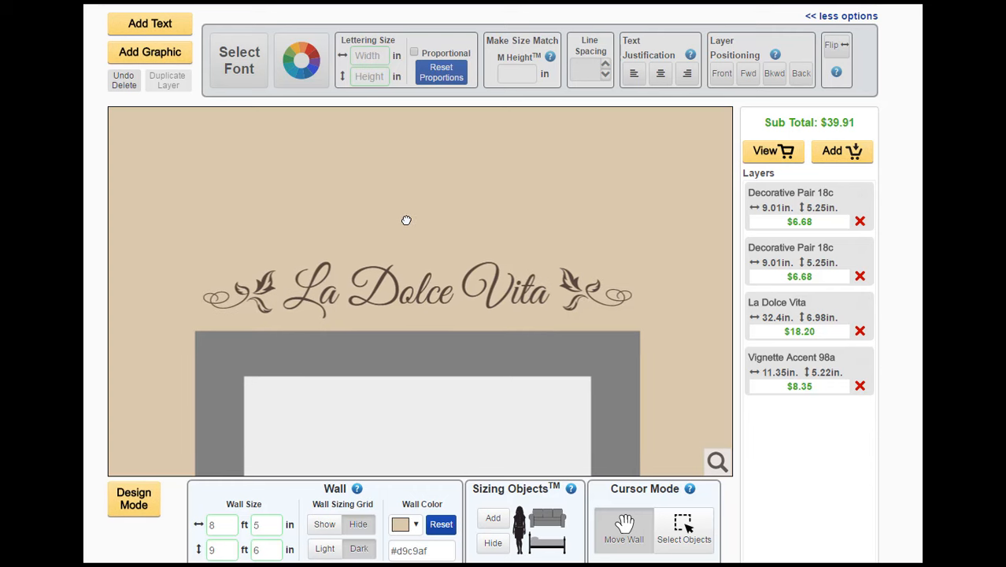
left_click(687, 533)
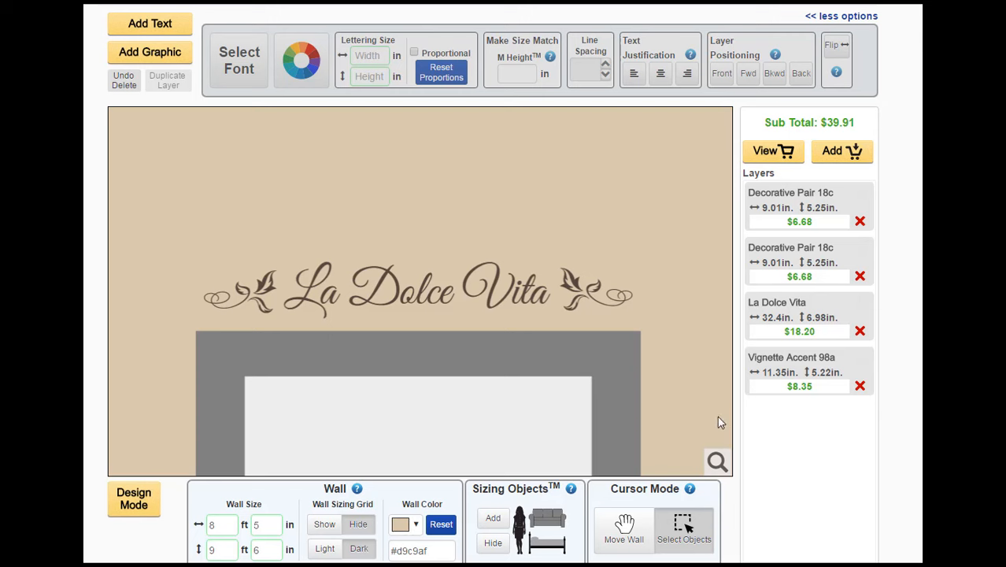
mouse_move(717, 462)
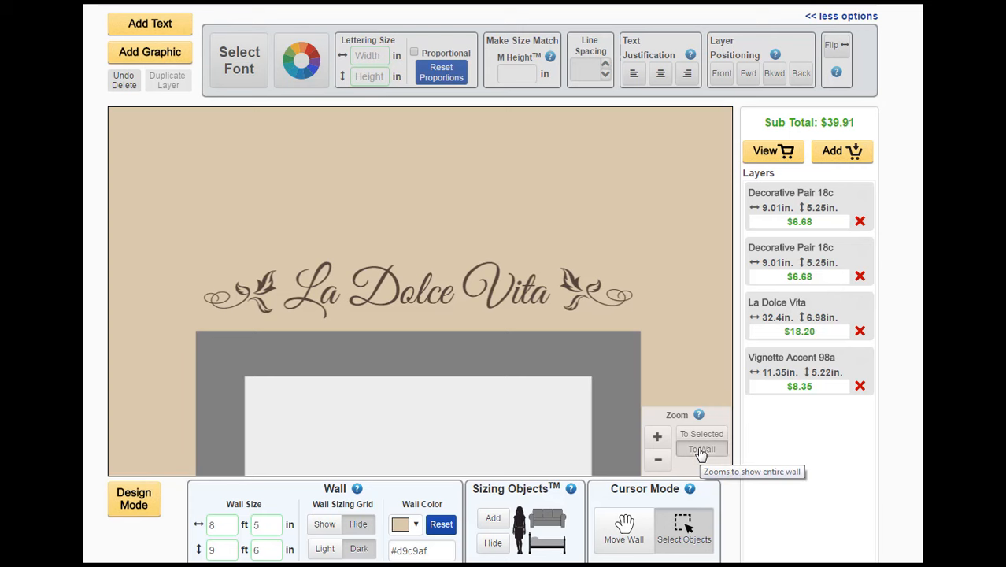
left_click(701, 453)
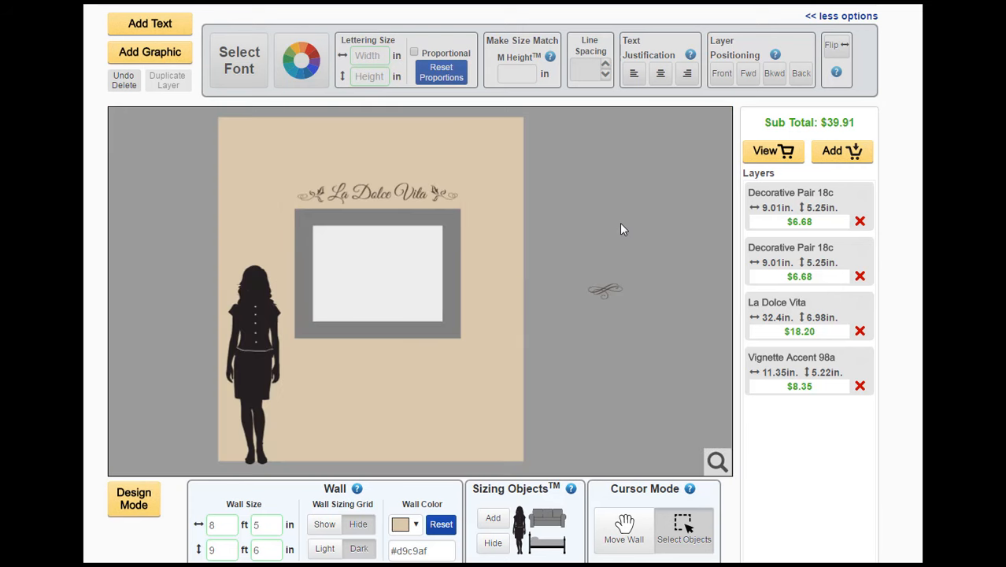
Delete the unused Vignette Accent 98a graphic lying beside the wall
left_click(605, 289)
left_click_drag(605, 289, 693, 384)
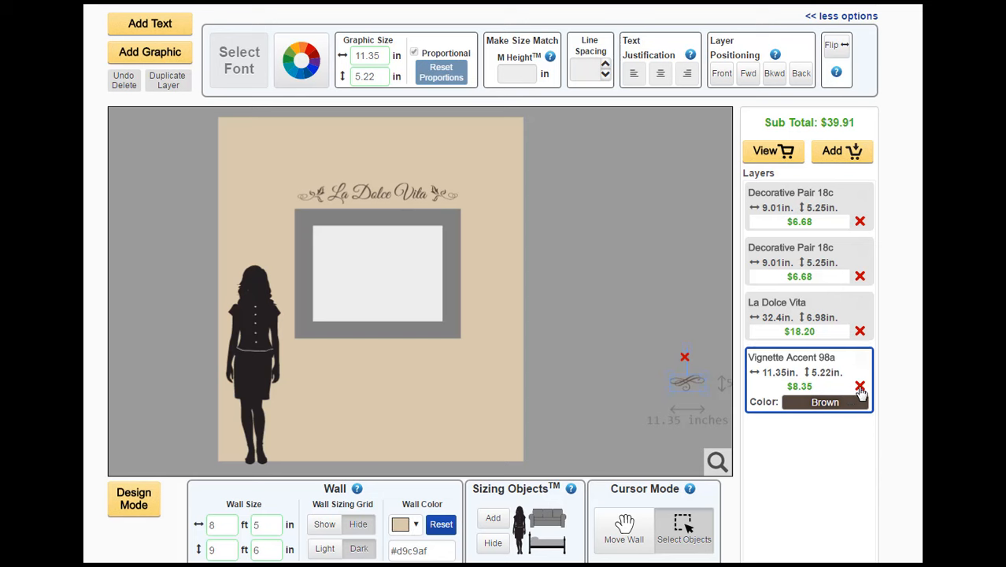
left_click(860, 387)
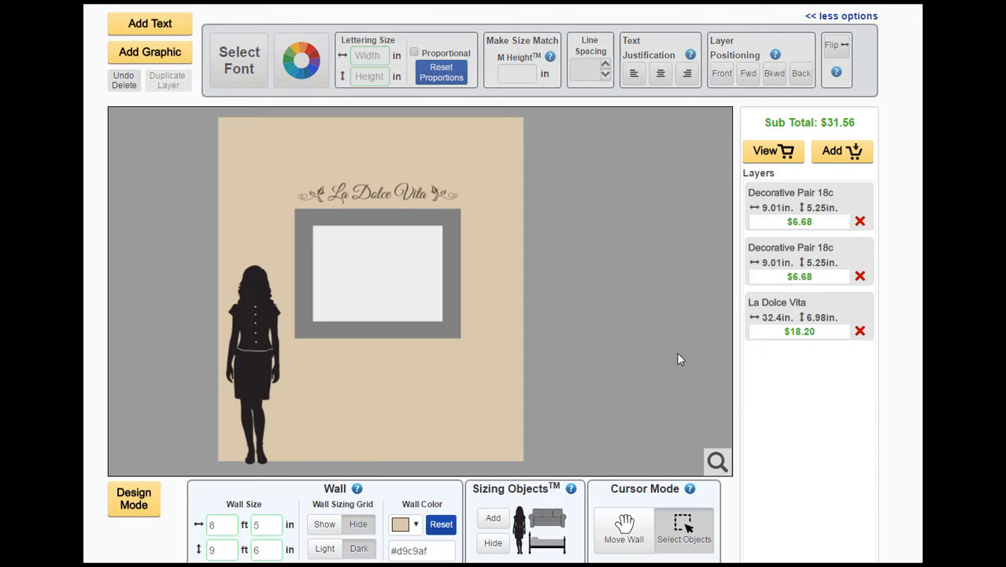